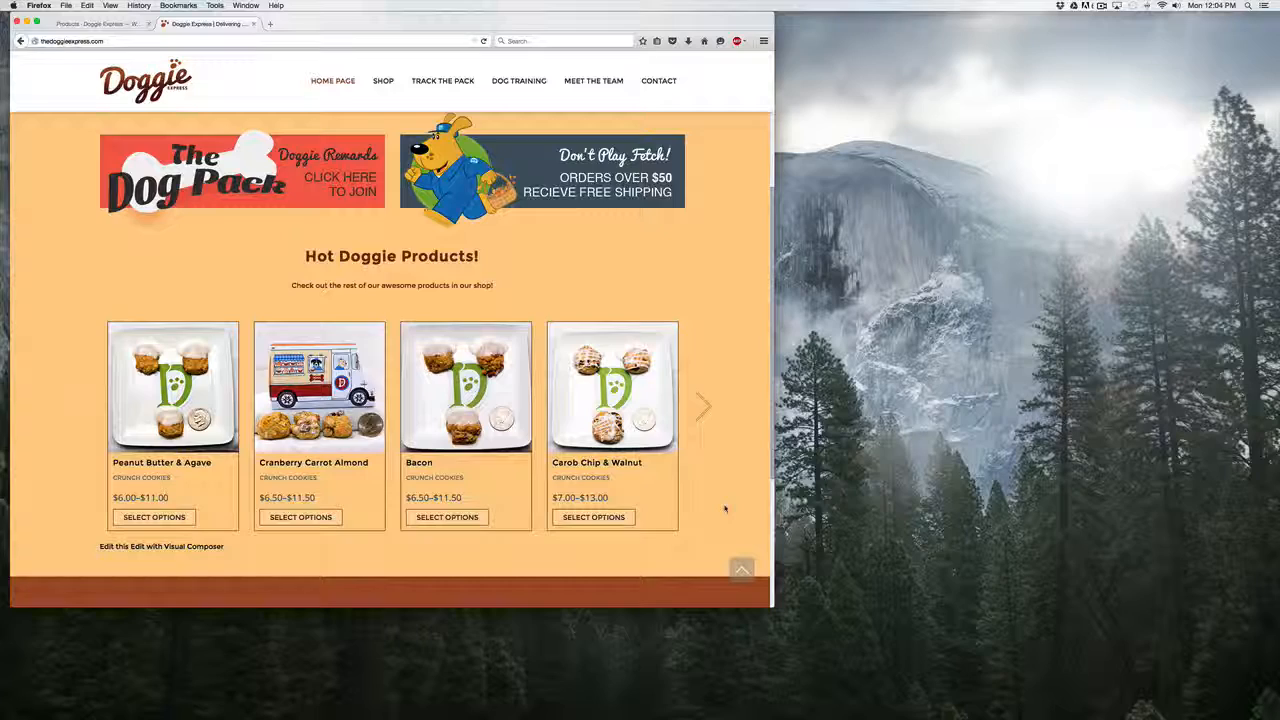
Go through the Hot Doggie Products slider on the live home page and return to its first products.
{"action": "left_click", "coordinate": [92, 24]}
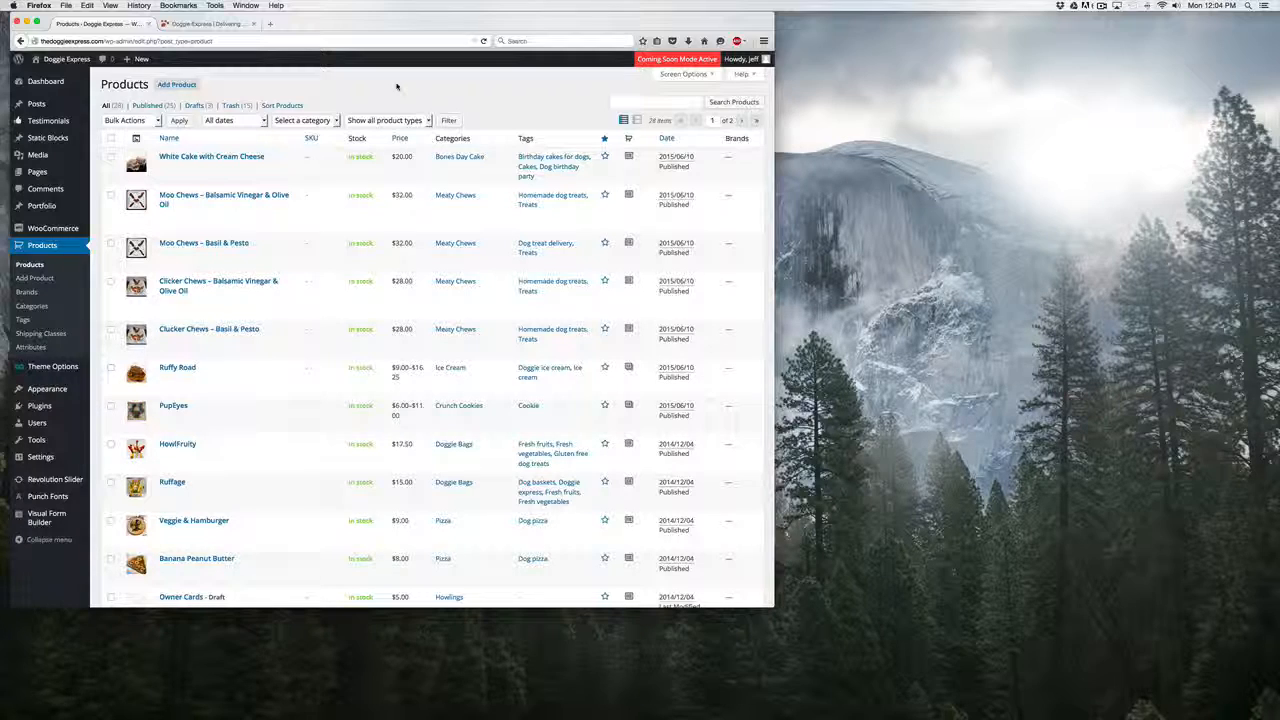
{"action": "left_click", "coordinate": [212, 25]}
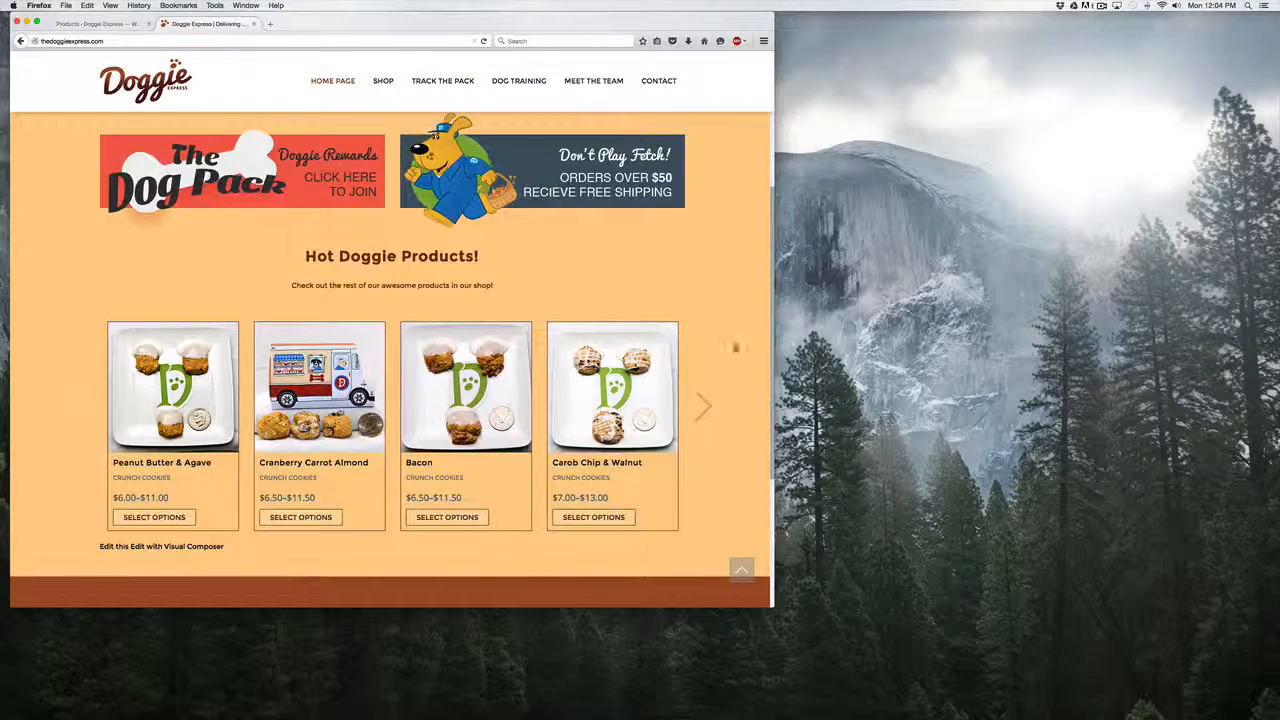
{"action": "left_click", "coordinate": [704, 406]}
{"action": "left_click", "coordinate": [705, 407]}
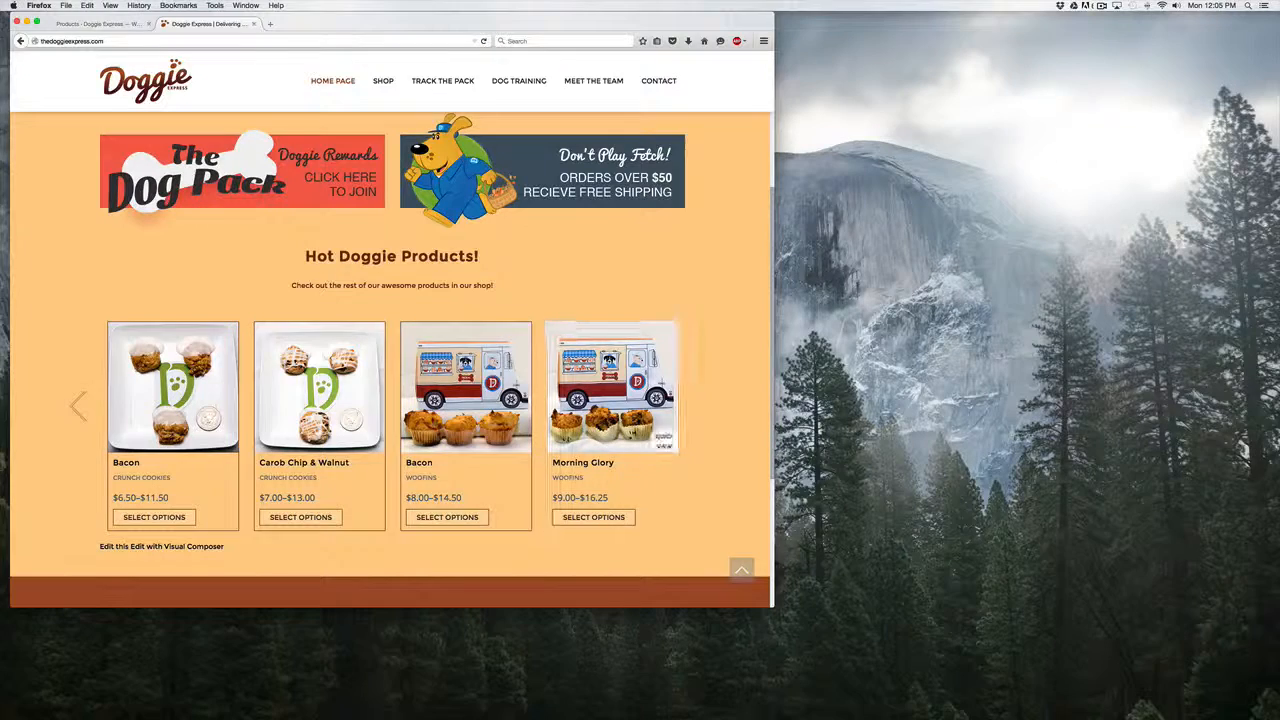
{"action": "left_click", "coordinate": [77, 406]}
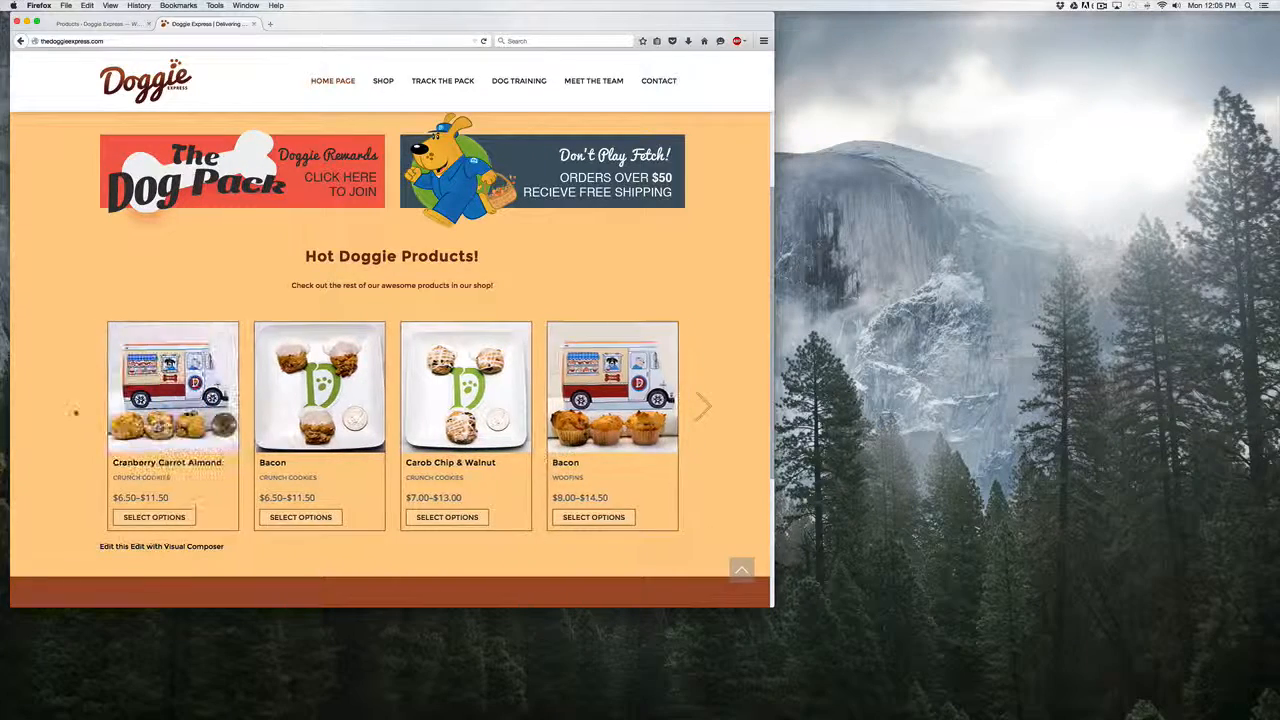
{"action": "left_click", "coordinate": [75, 411]}
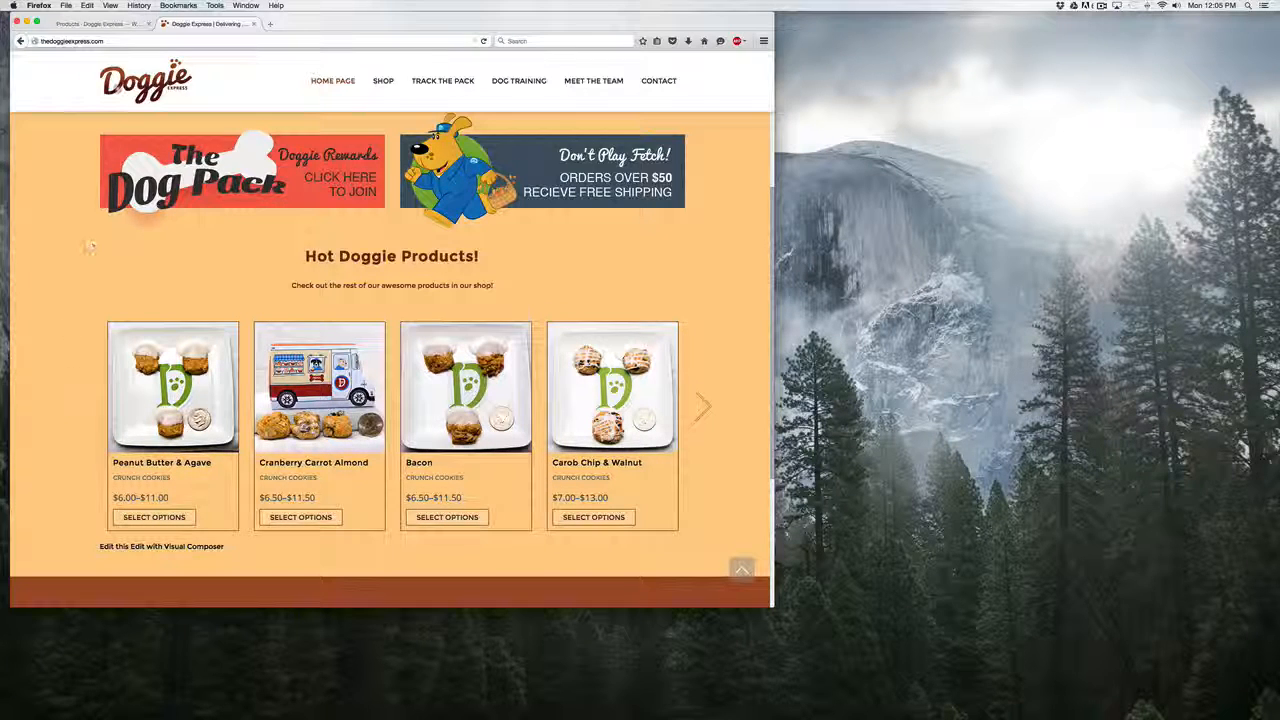
Review the SKU column for the products in the shop's admin product list.
{"action": "left_click", "coordinate": [100, 24]}
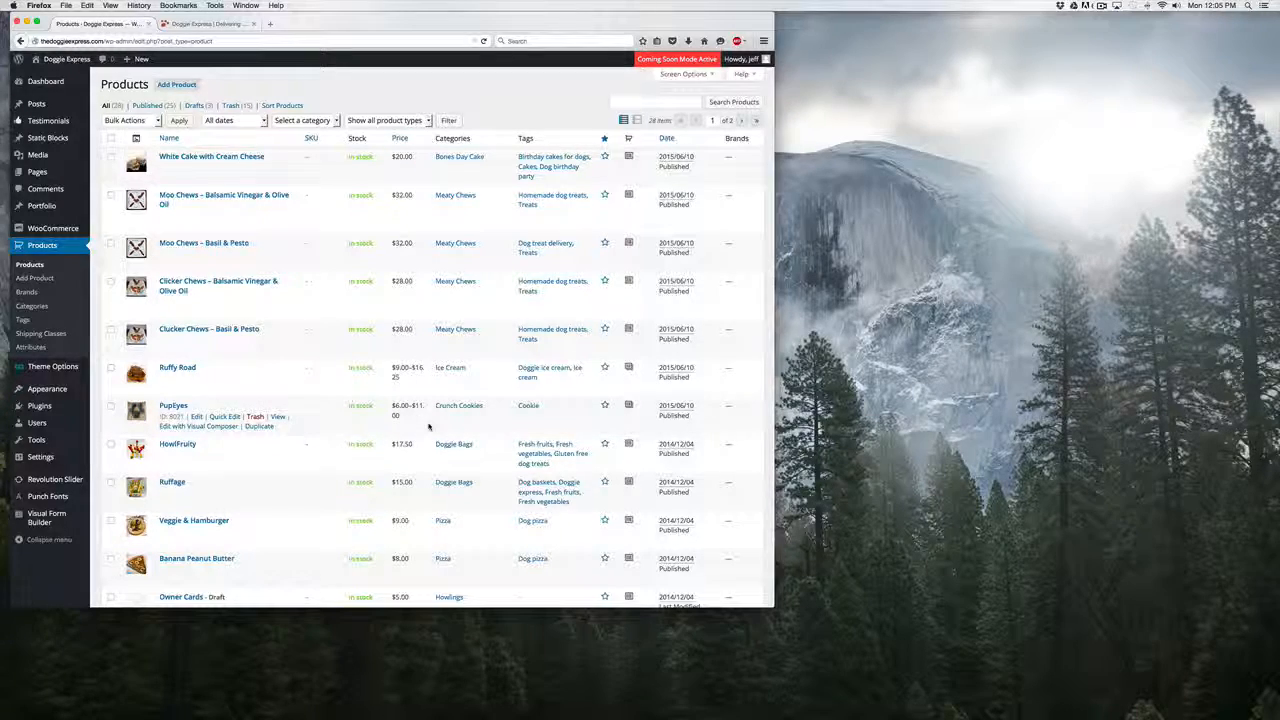
{"action": "scroll", "coordinate": [331, 452], "scroll_direction": "down", "scroll_amount": 5}
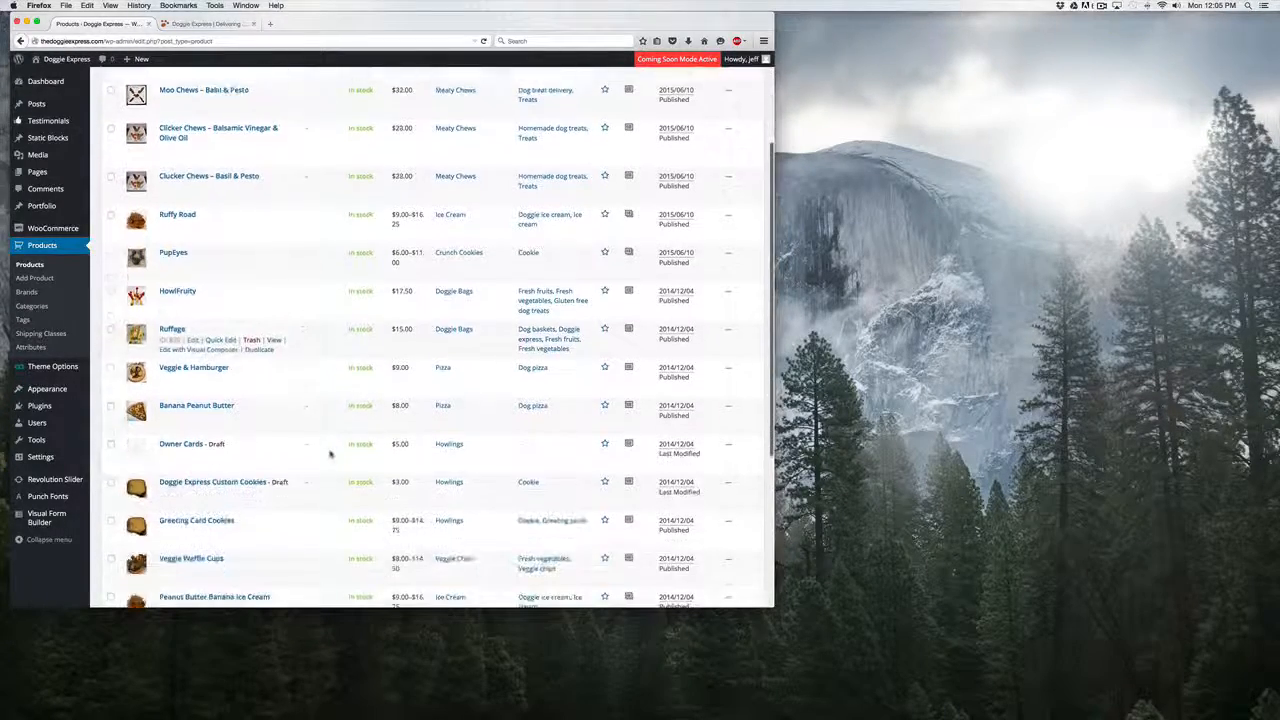
{"action": "scroll", "coordinate": [331, 454], "scroll_direction": "down", "scroll_amount": 8}
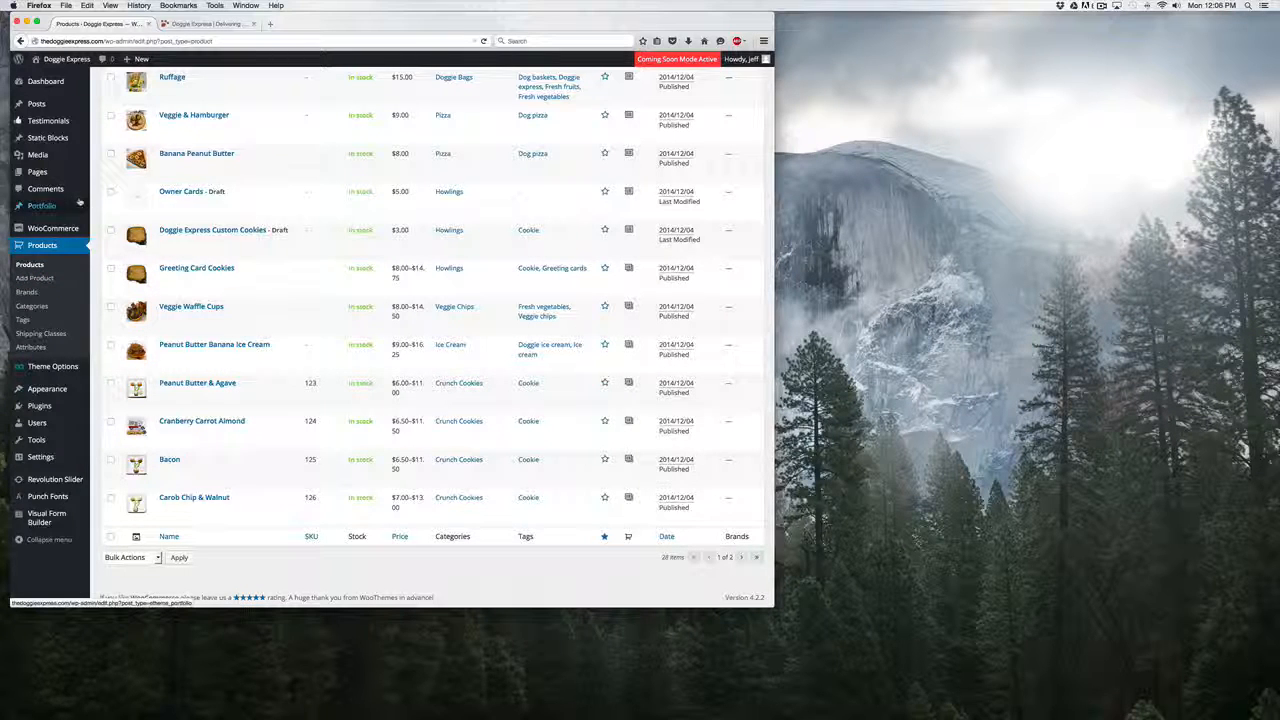
Open the site's Home Page for editing from the list of all pages.
{"action": "mouse_move", "coordinate": [37, 174]}
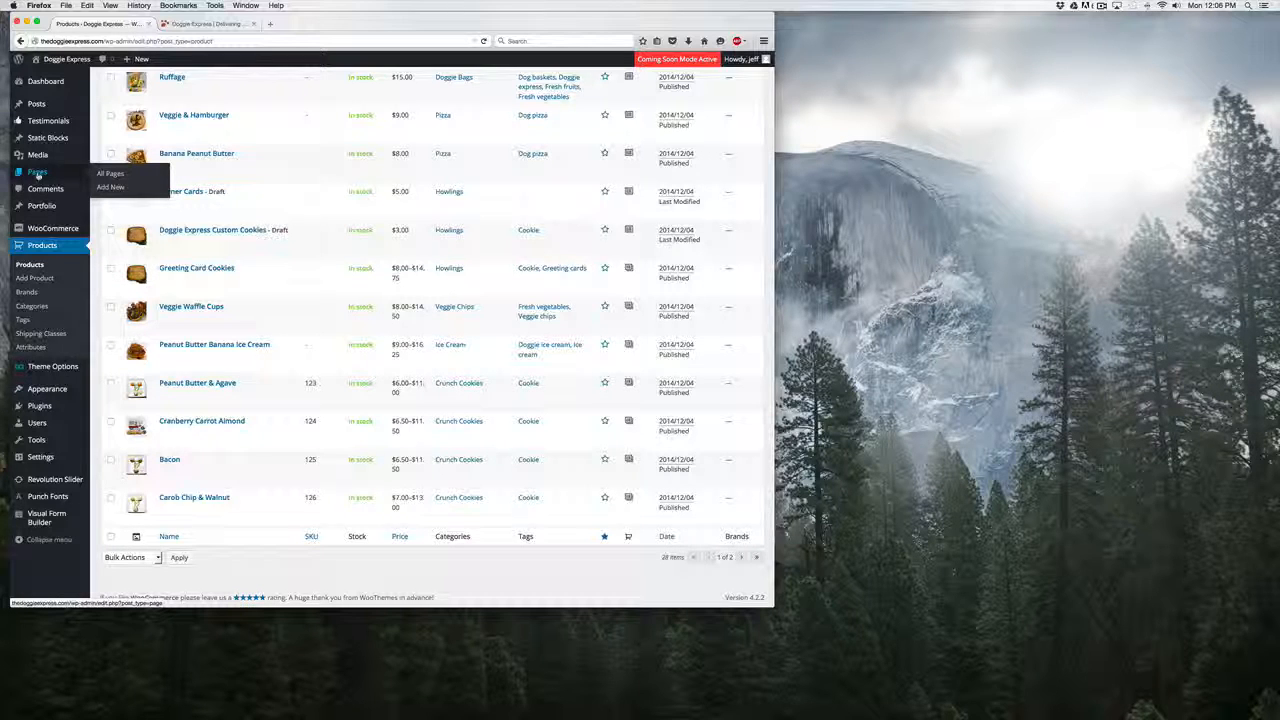
{"action": "left_click", "coordinate": [49, 174]}
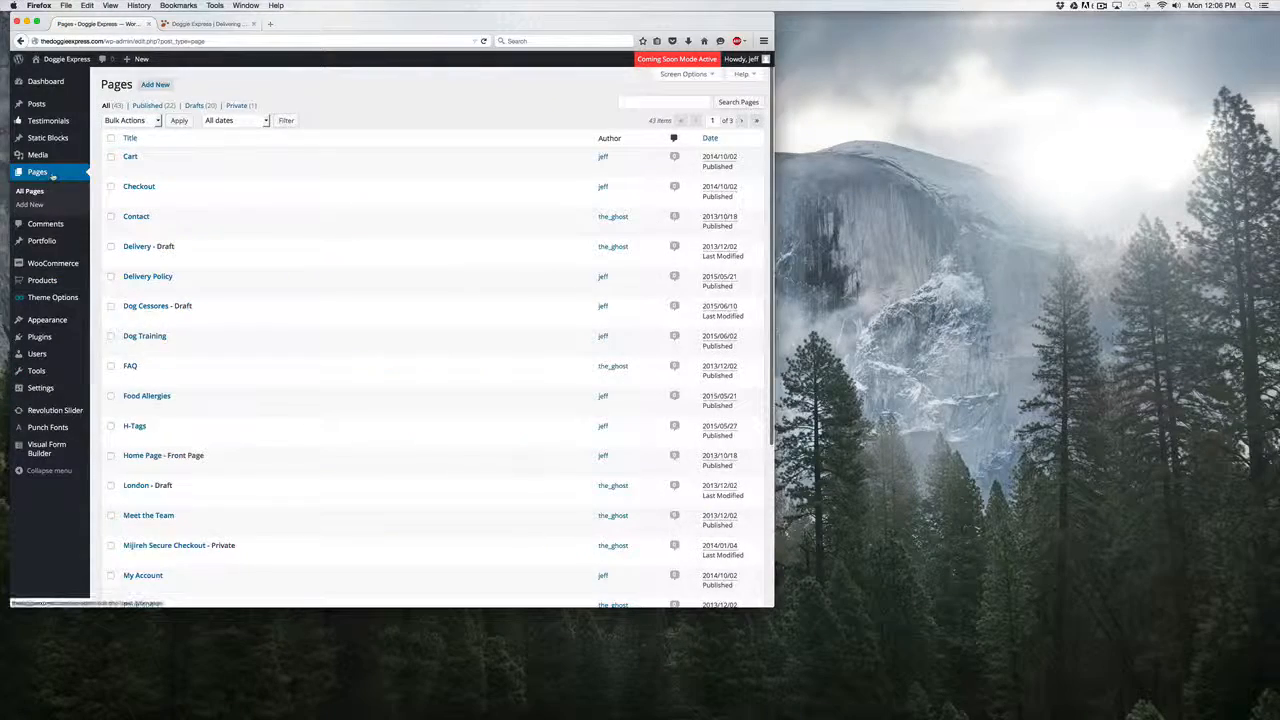
{"action": "scroll", "coordinate": [376, 280], "scroll_direction": "down", "scroll_amount": 2}
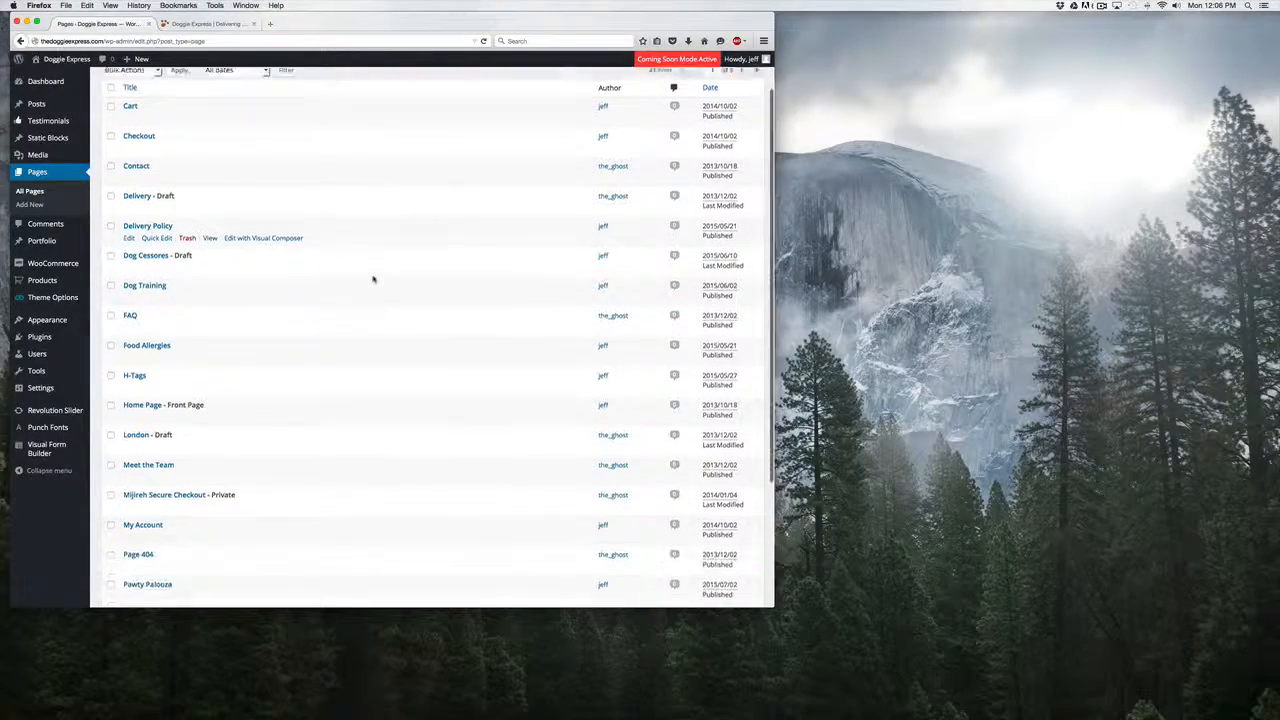
{"action": "scroll", "coordinate": [373, 280], "scroll_direction": "down", "scroll_amount": 1}
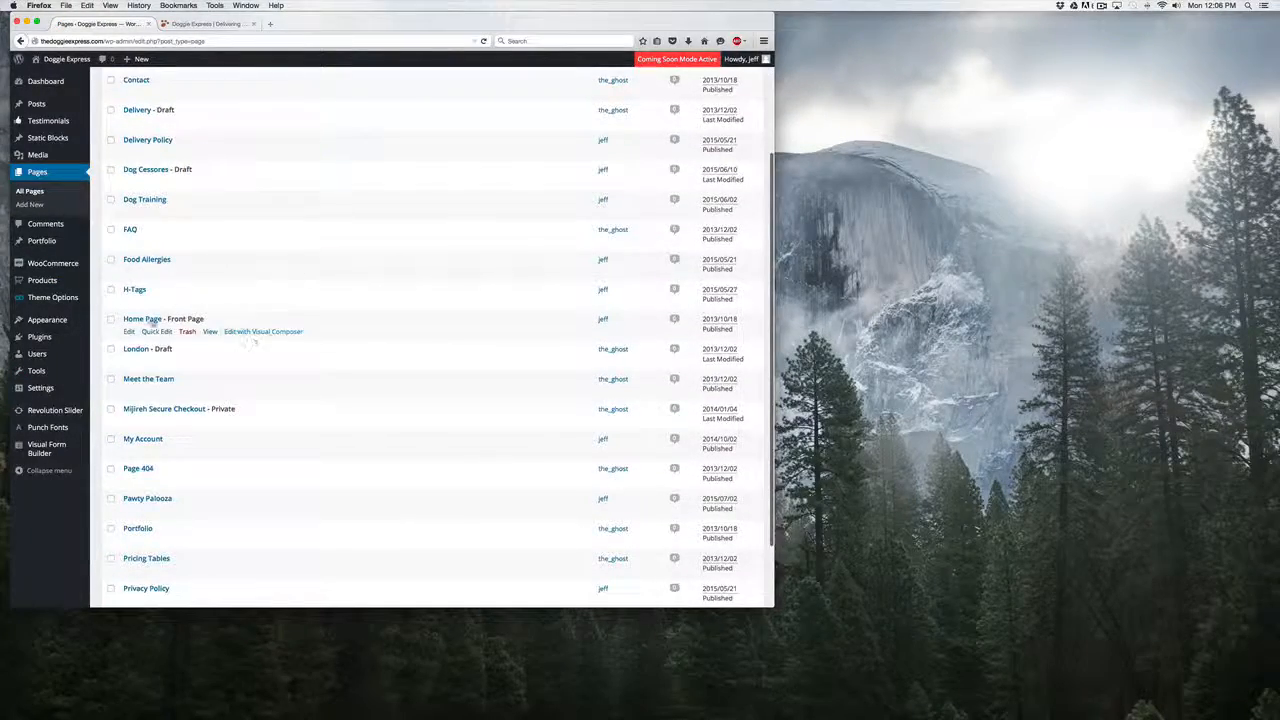
{"action": "left_click", "coordinate": [143, 319]}
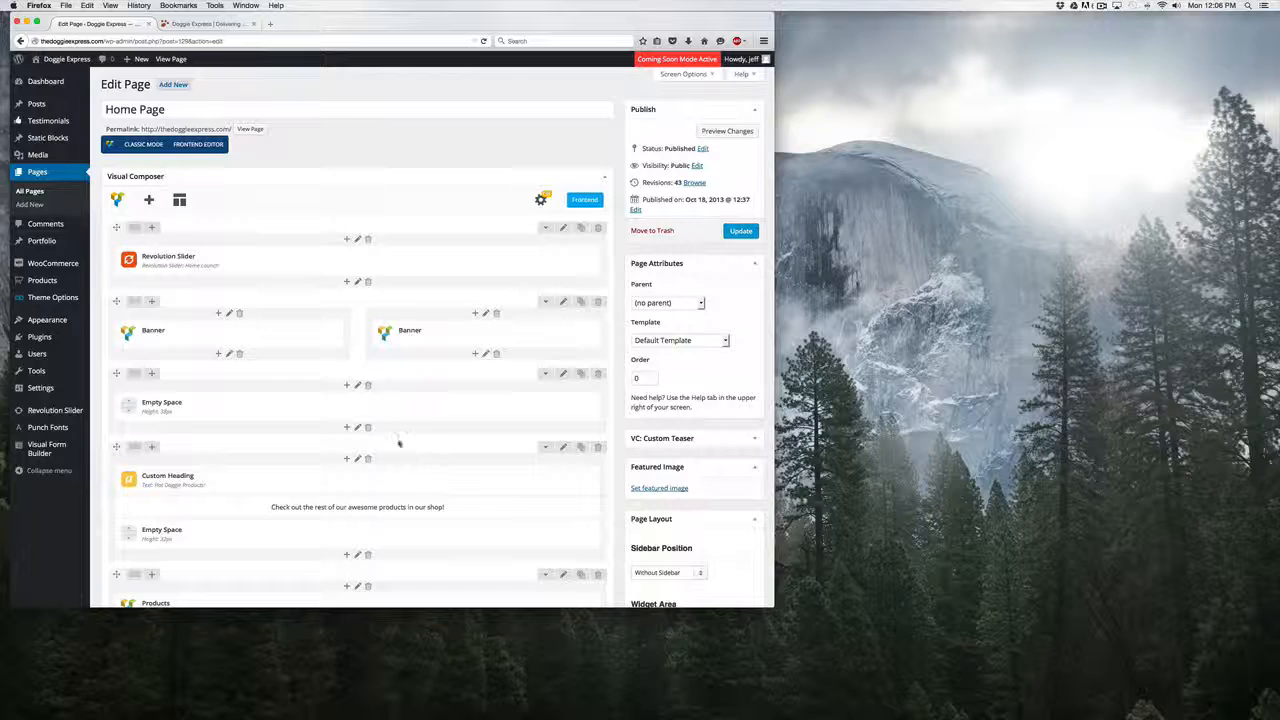
Open the settings of the Products element in the last row of the Home Page layout.
{"action": "scroll", "coordinate": [380, 397], "scroll_direction": "down", "scroll_amount": 2}
{"action": "scroll", "coordinate": [380, 397], "scroll_direction": "down", "scroll_amount": 7}
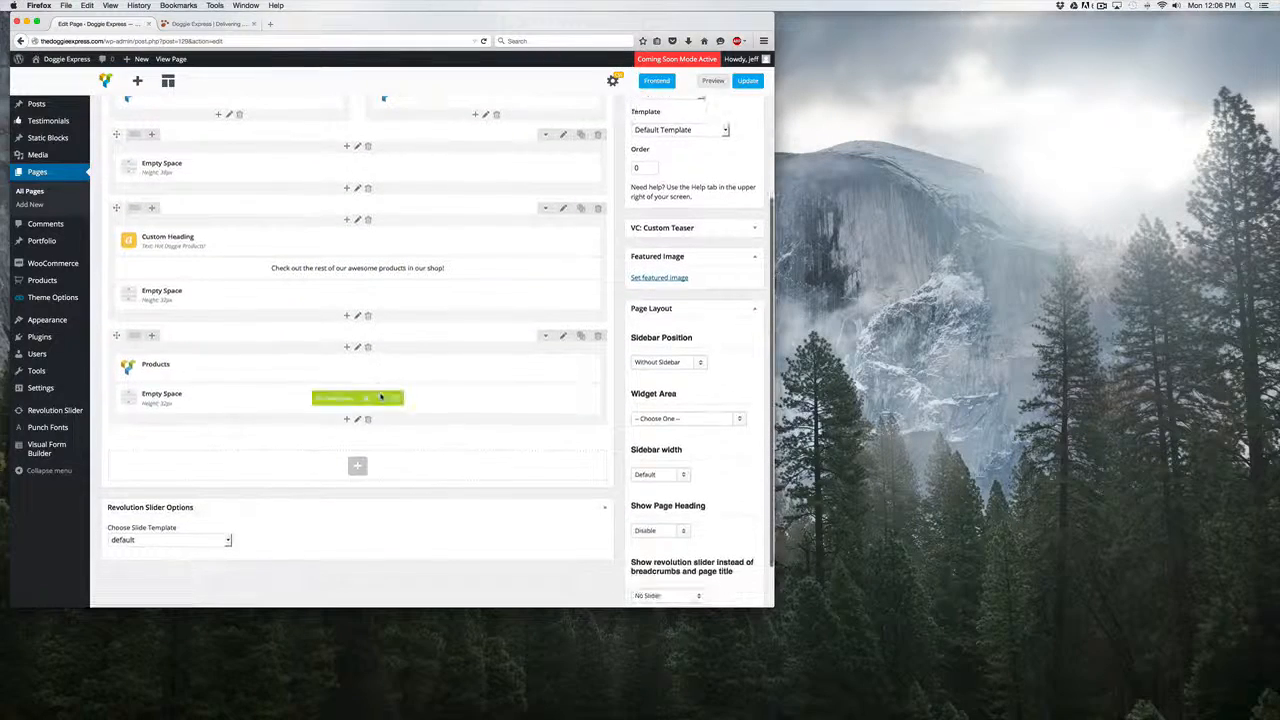
{"action": "mouse_move", "coordinate": [165, 379]}
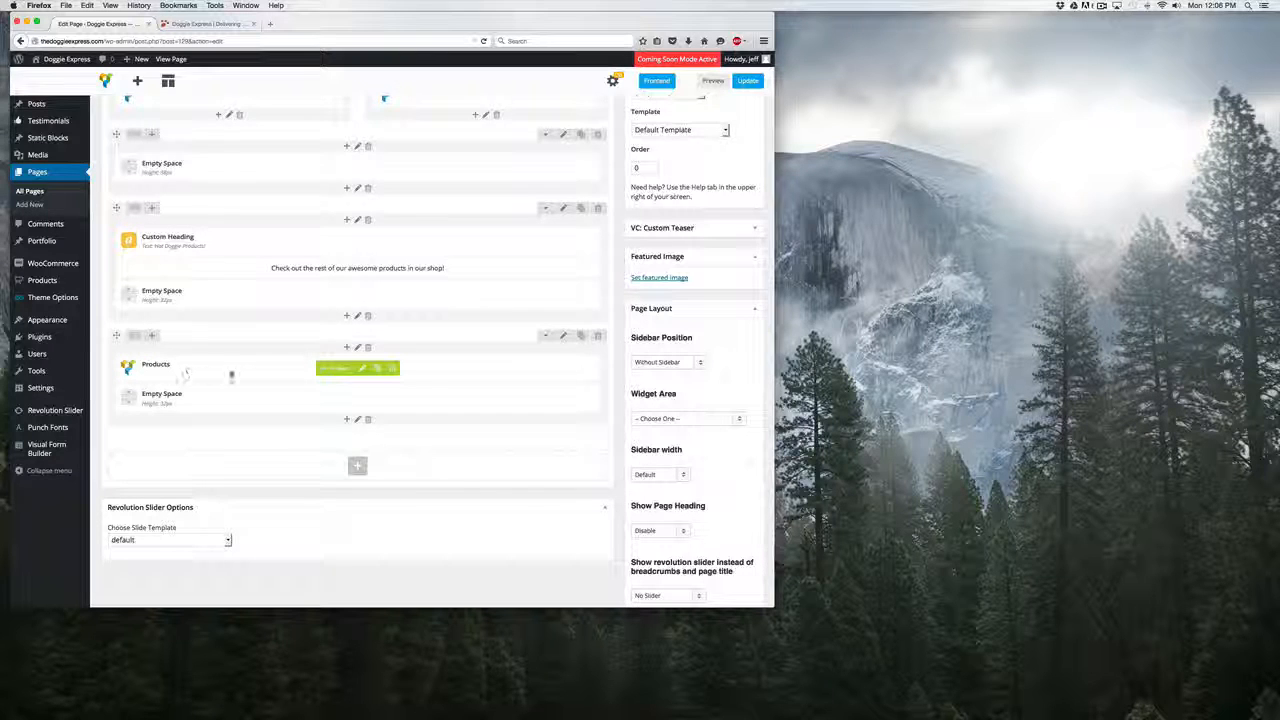
{"action": "mouse_move", "coordinate": [414, 371]}
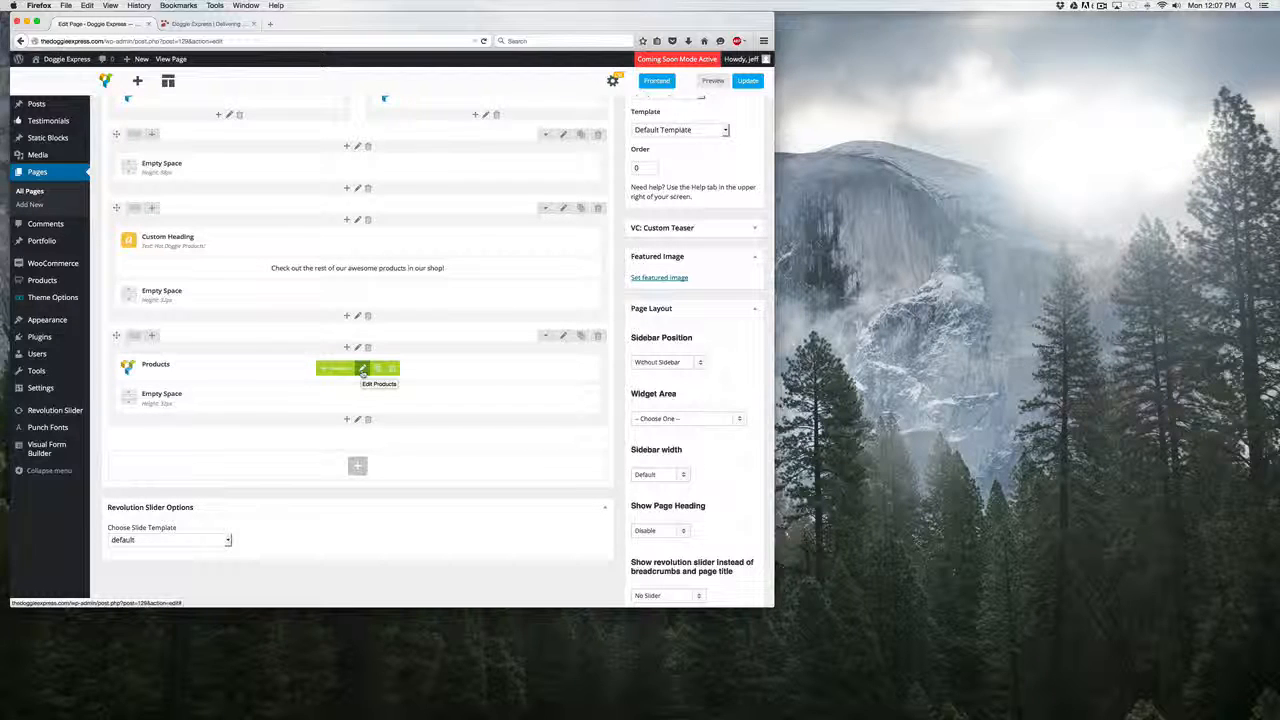
{"action": "left_click", "coordinate": [363, 370]}
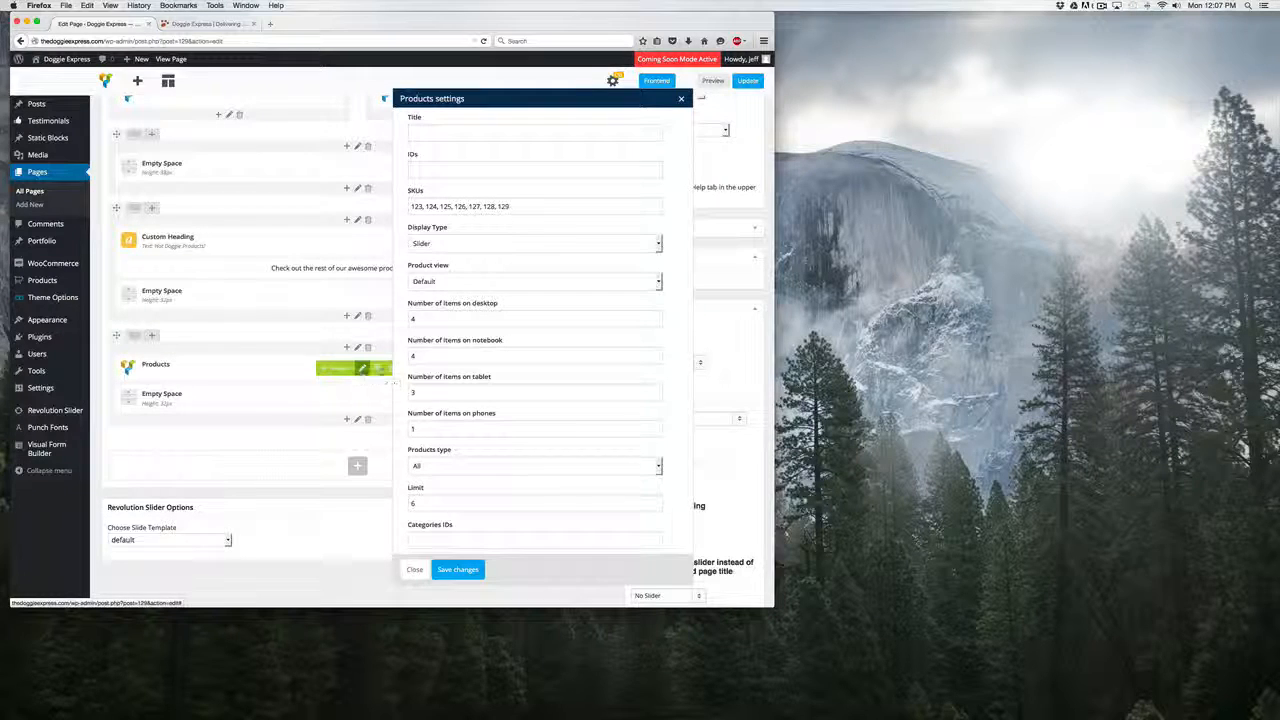
{"action": "scroll", "coordinate": [650, 180], "scroll_direction": "down", "scroll_amount": 3}
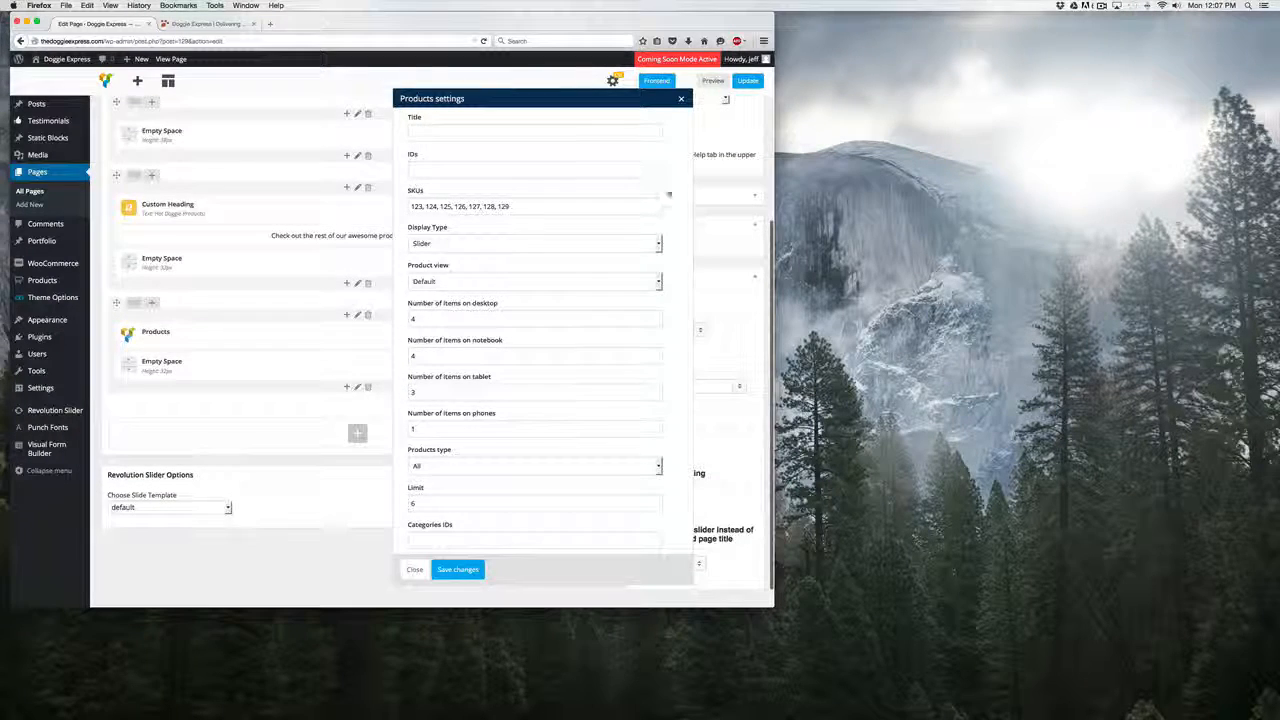
{"action": "scroll", "coordinate": [670, 195], "scroll_direction": "up", "scroll_amount": 2}
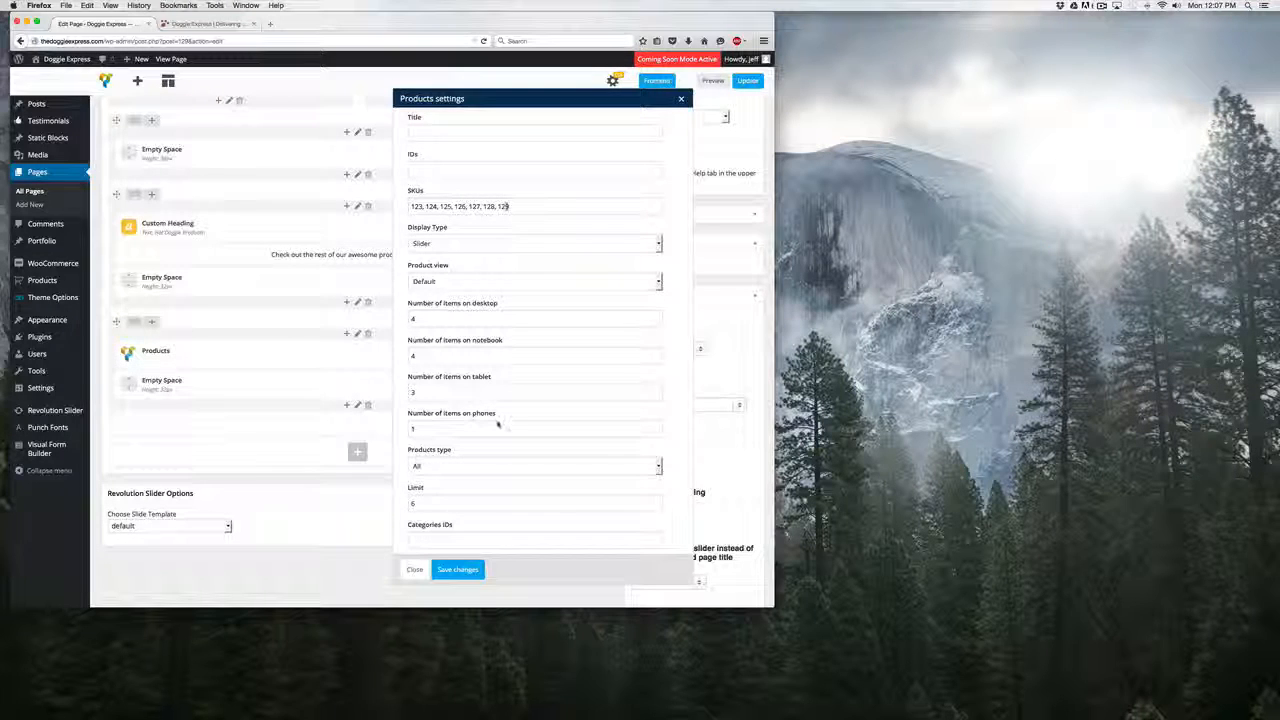
Set the Products element's limit to 8 and save its settings.
{"action": "left_click", "coordinate": [411, 503]}
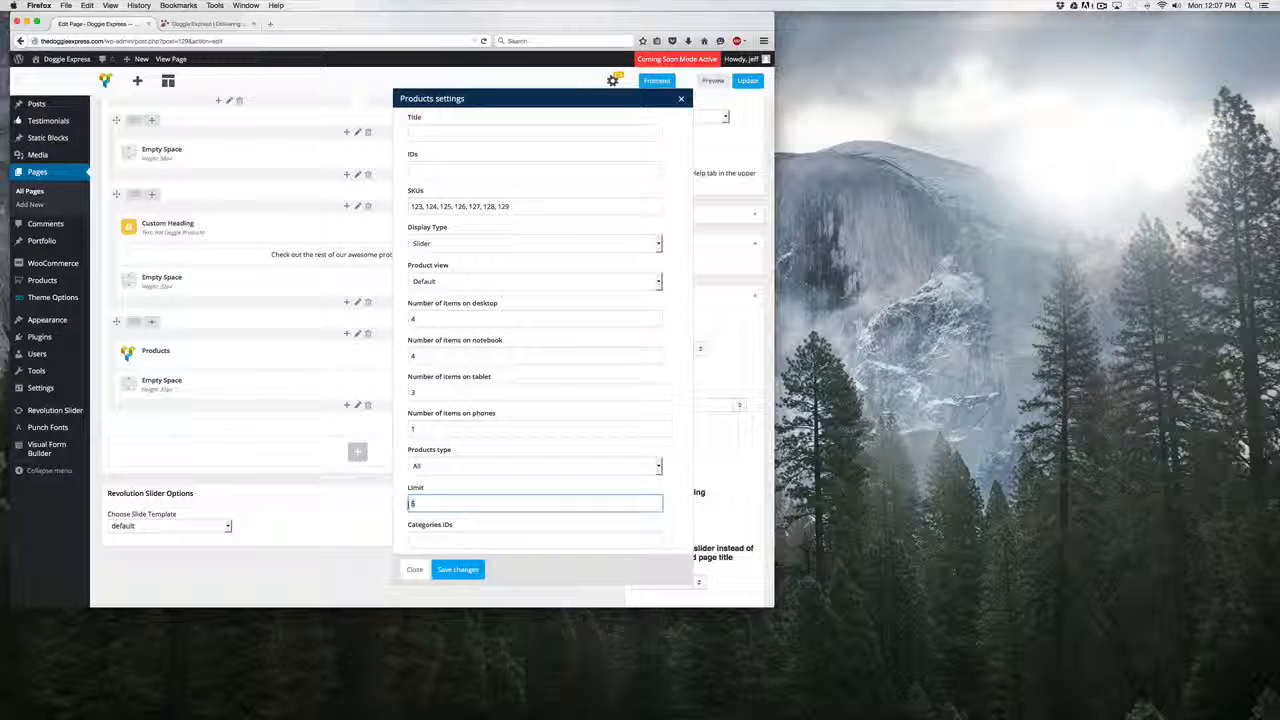
{"action": "key", "text": "BackSpace"}
{"action": "type", "text": "8"}
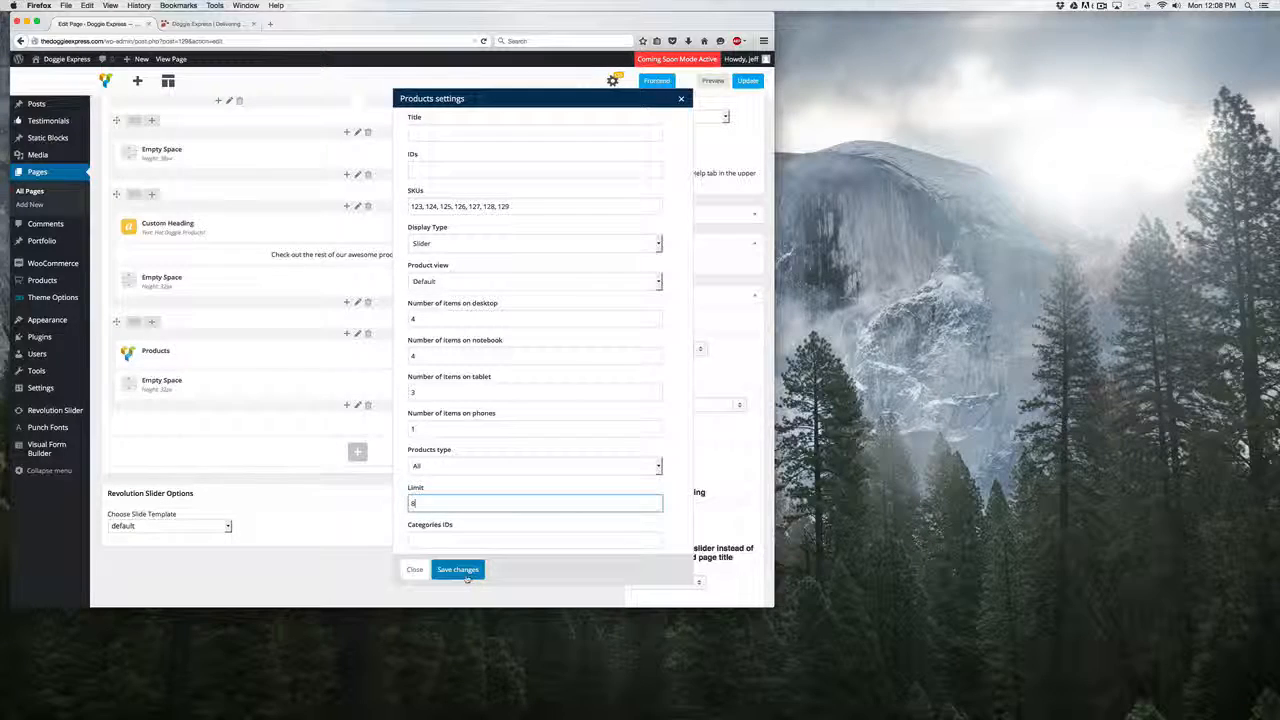
{"action": "left_click", "coordinate": [466, 578]}
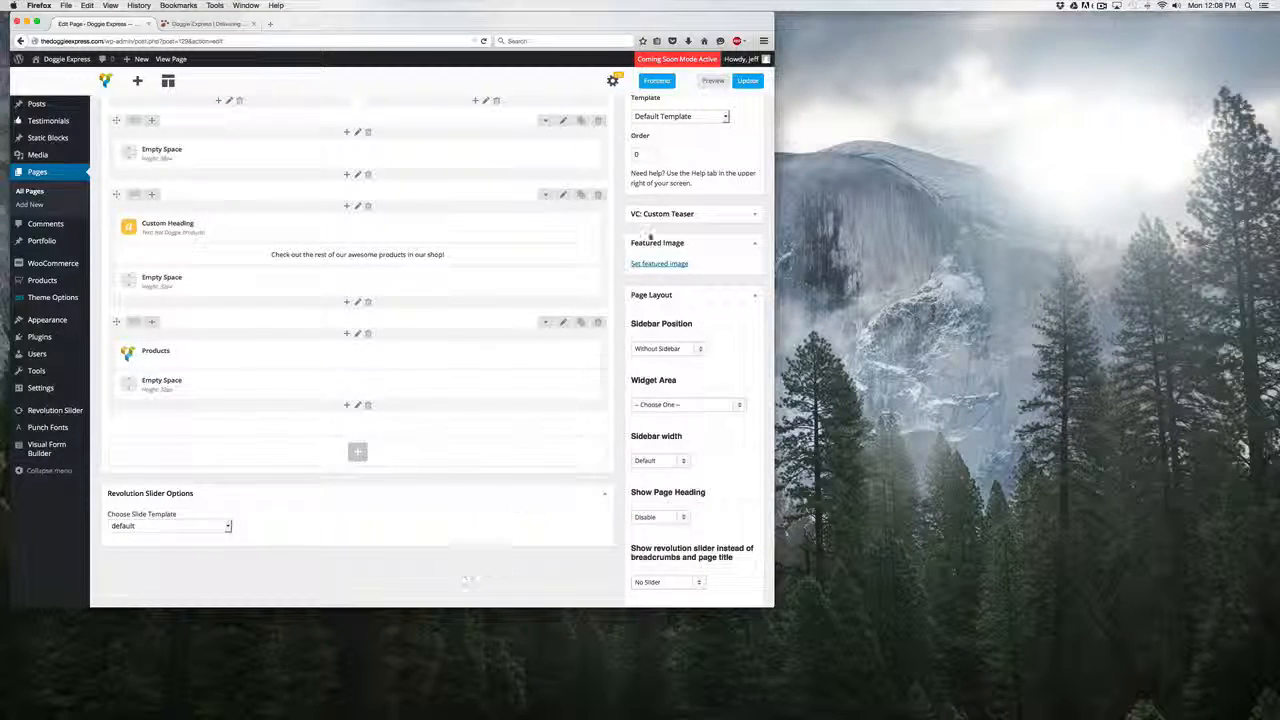
Update the Home Page to publish the edited product slider.
{"action": "scroll", "coordinate": [700, 150], "scroll_direction": "up", "scroll_amount": 3}
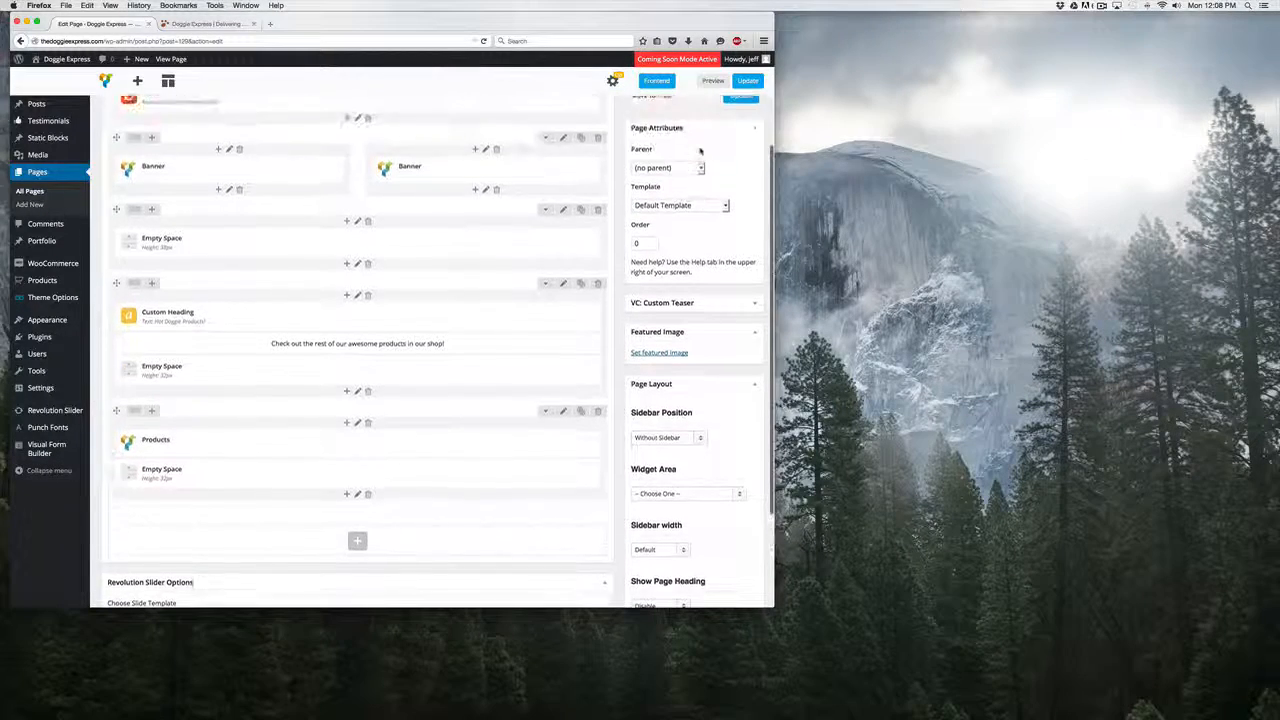
{"action": "scroll", "coordinate": [700, 150], "scroll_direction": "up", "scroll_amount": 5}
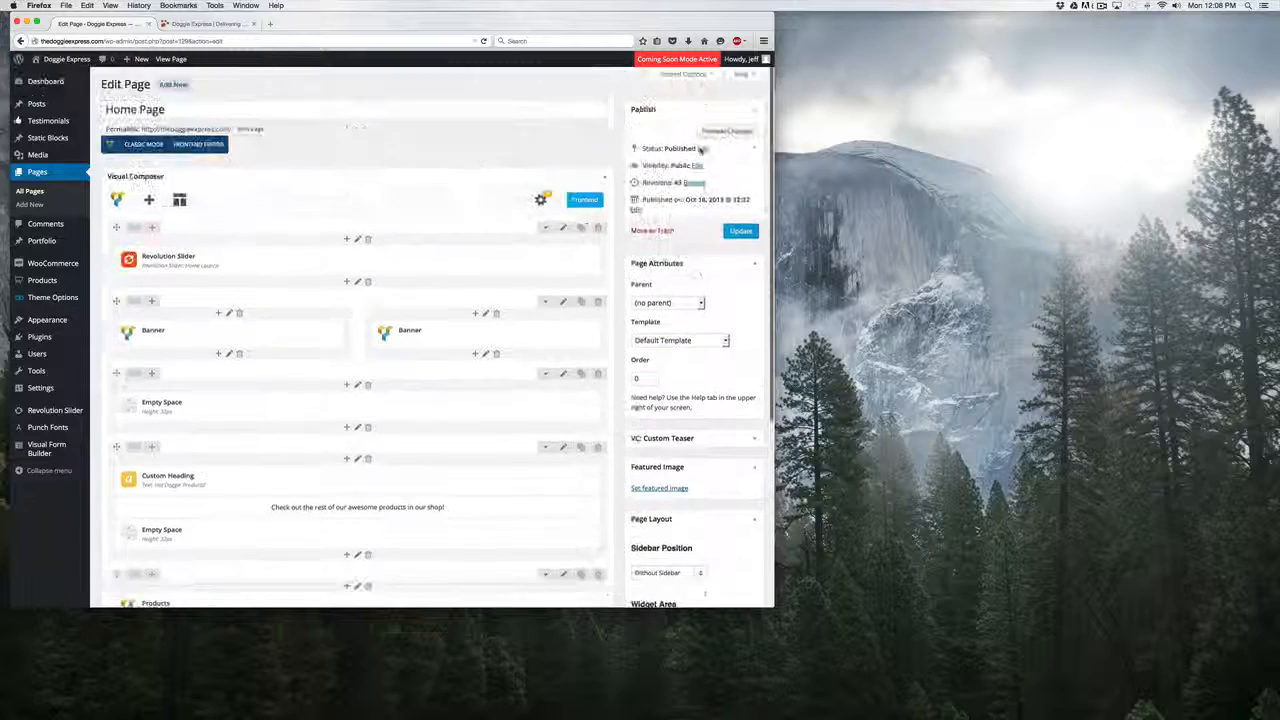
{"action": "left_click", "coordinate": [740, 232]}
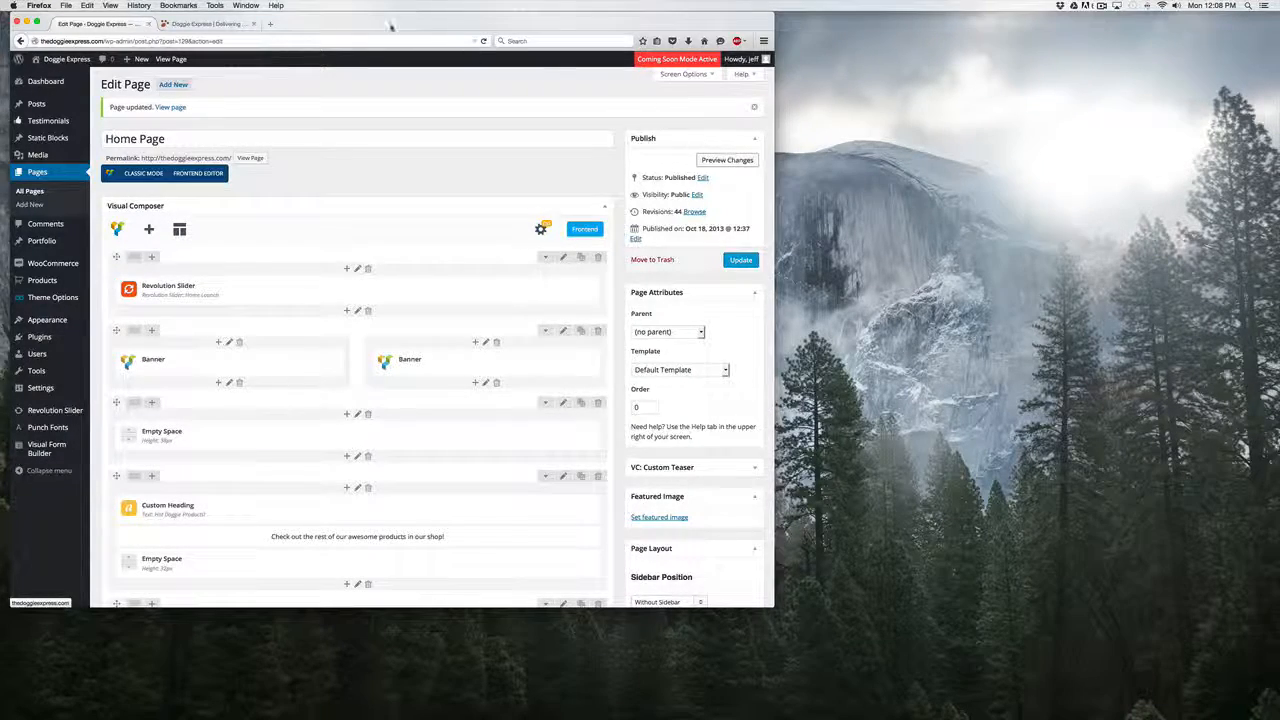
Reload the live home page and check the products in the Hot Doggie Products slider through to the last one.
{"action": "left_click", "coordinate": [210, 23]}
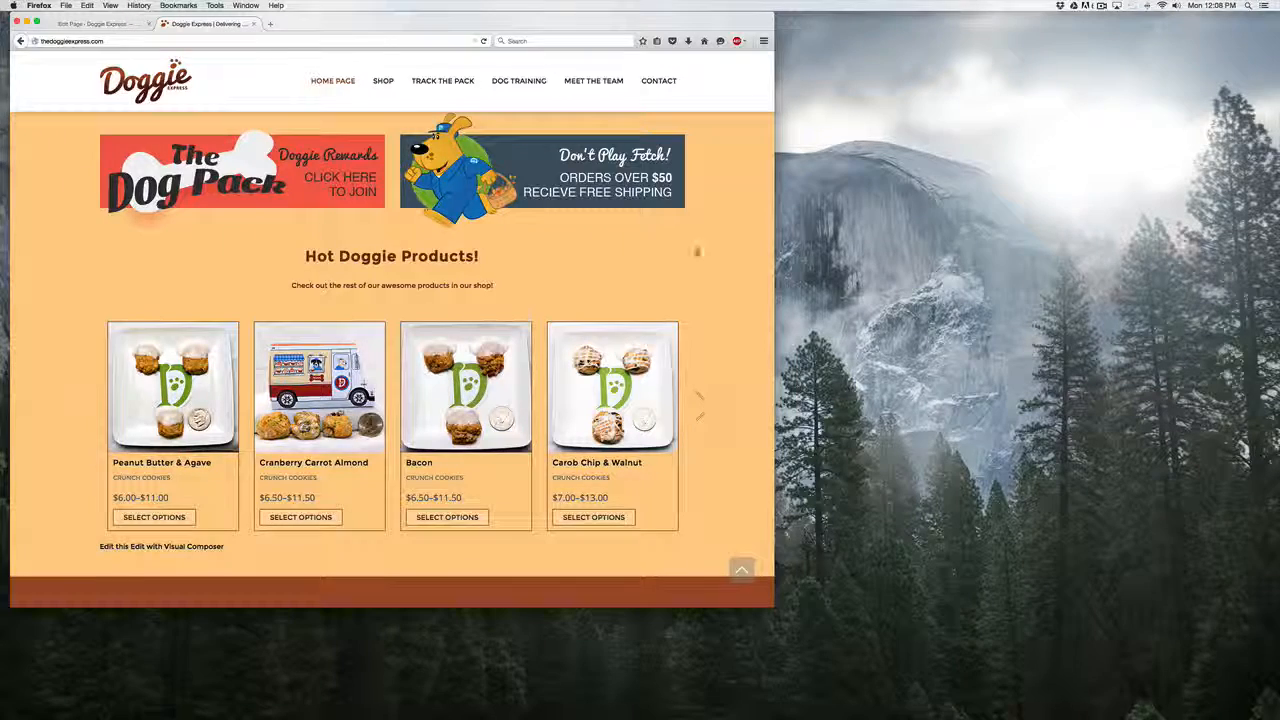
{"action": "left_click", "coordinate": [484, 42]}
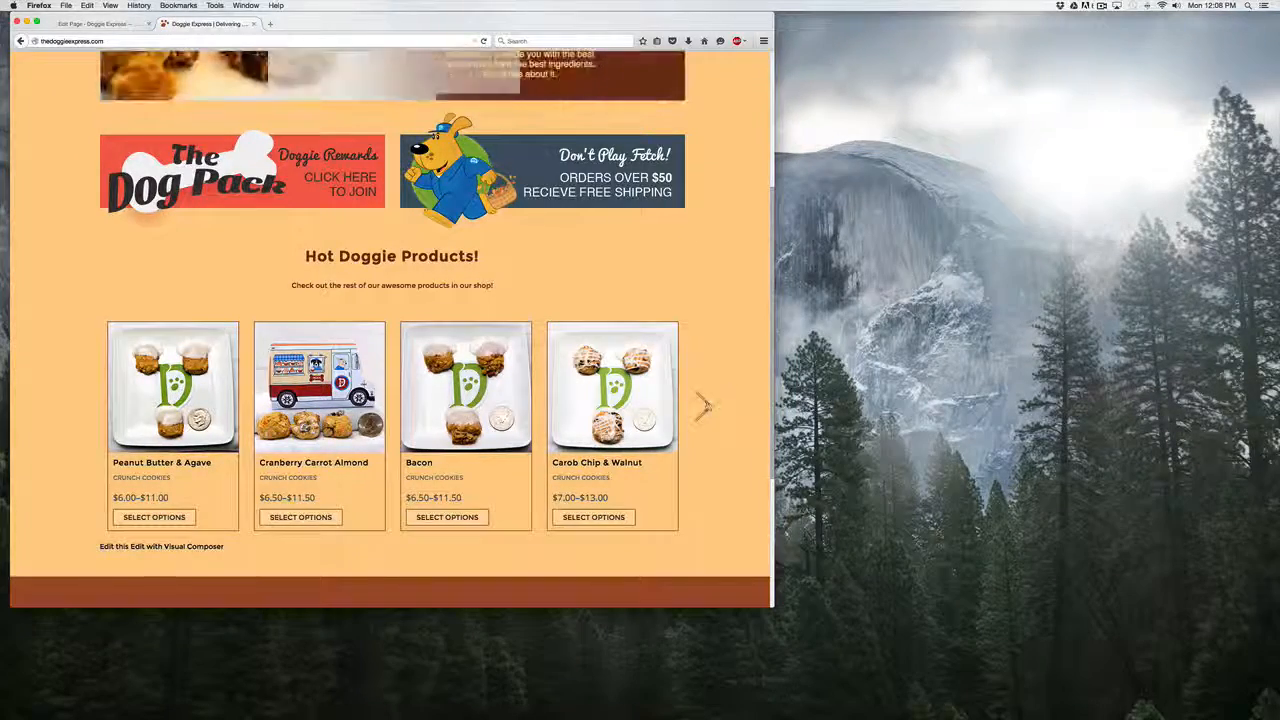
{"action": "left_click", "coordinate": [704, 405]}
{"action": "left_click", "coordinate": [704, 405]}
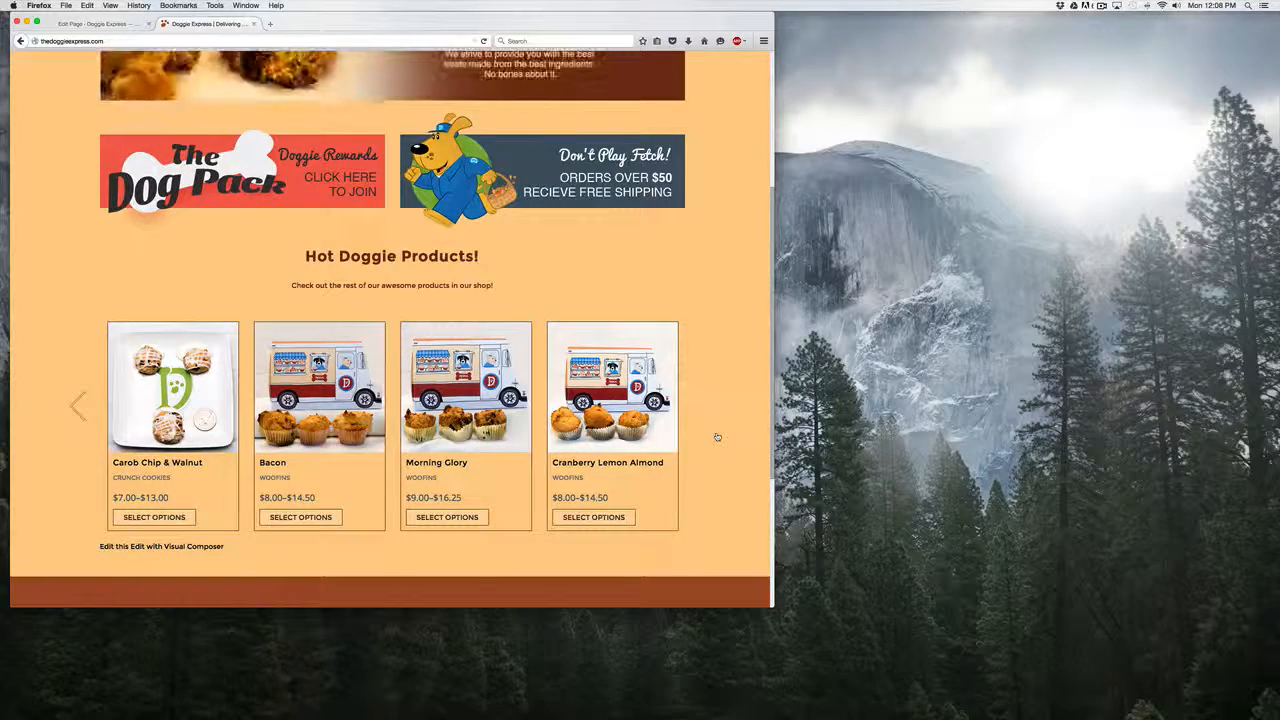
{"action": "scroll", "coordinate": [717, 437], "scroll_direction": "up", "scroll_amount": 4}
{"action": "scroll", "coordinate": [716, 435], "scroll_direction": "down", "scroll_amount": 8}
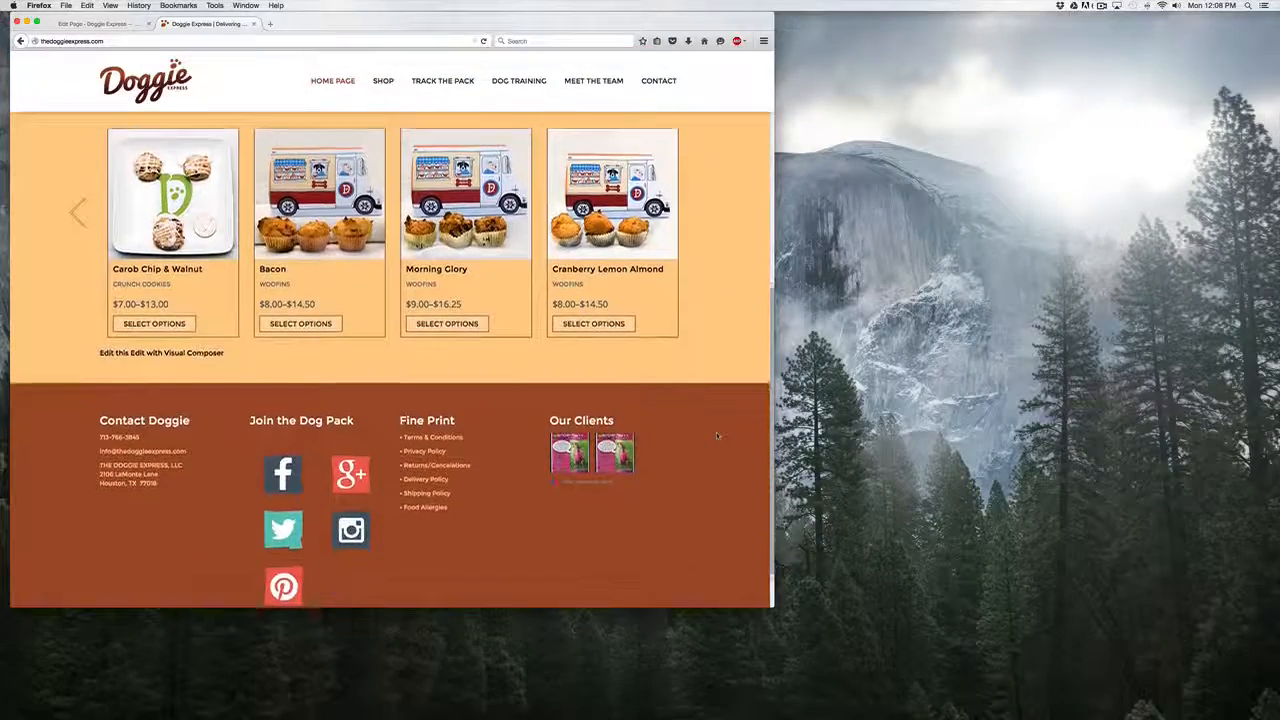
{"action": "scroll", "coordinate": [716, 435], "scroll_direction": "up", "scroll_amount": 2}
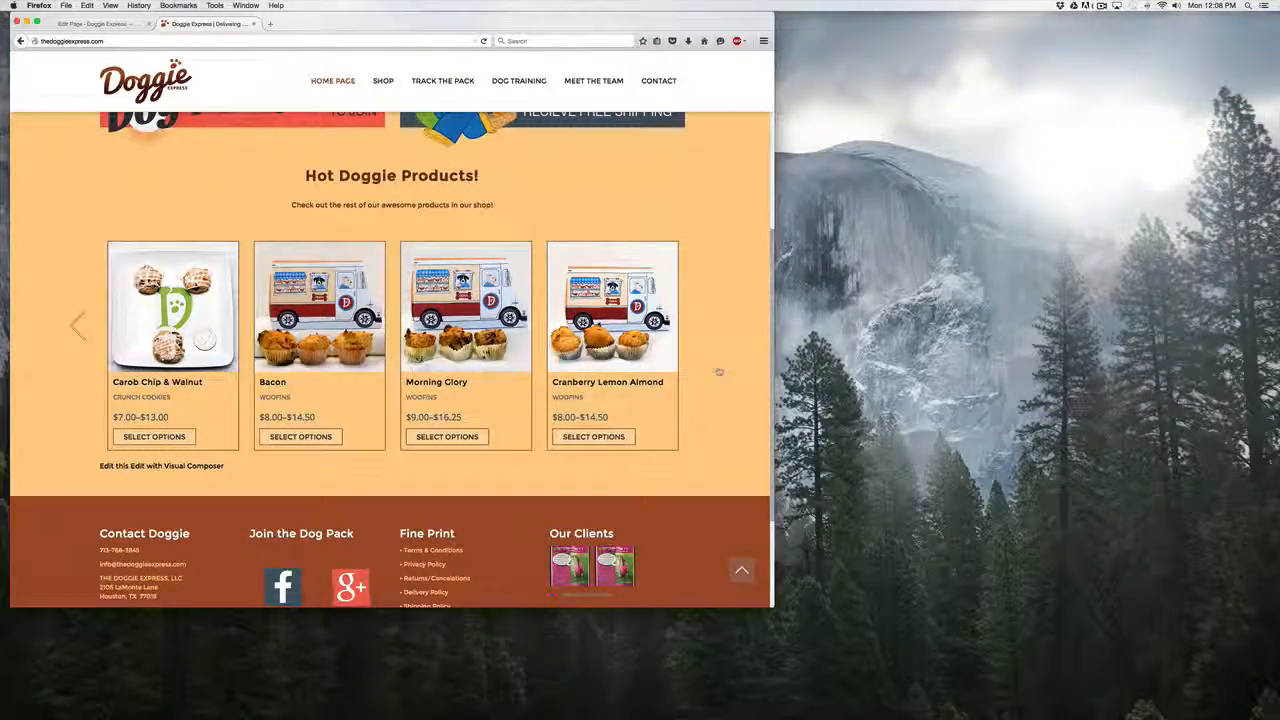
Return to the admin product list and open the Peanut Butter & Agave product for editing.
{"action": "left_click", "coordinate": [104, 24]}
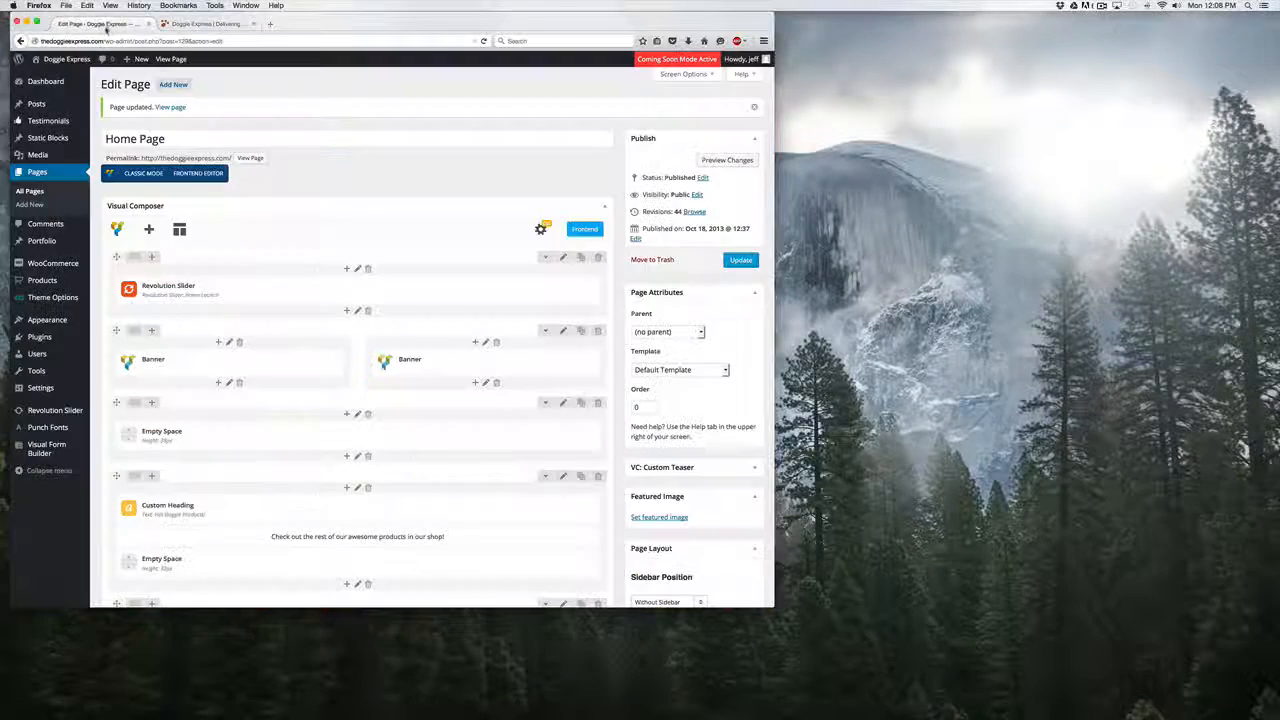
{"action": "scroll", "coordinate": [247, 492], "scroll_direction": "down", "scroll_amount": 3}
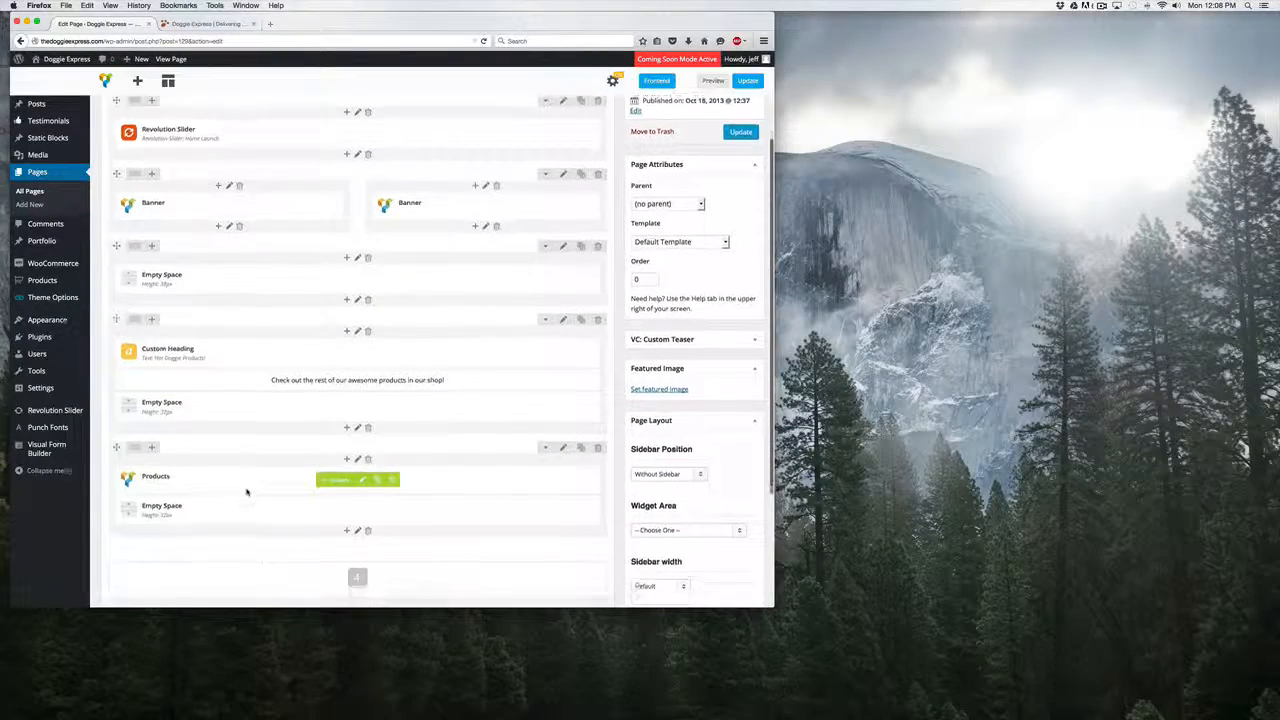
{"action": "scroll", "coordinate": [248, 490], "scroll_direction": "up", "scroll_amount": 3}
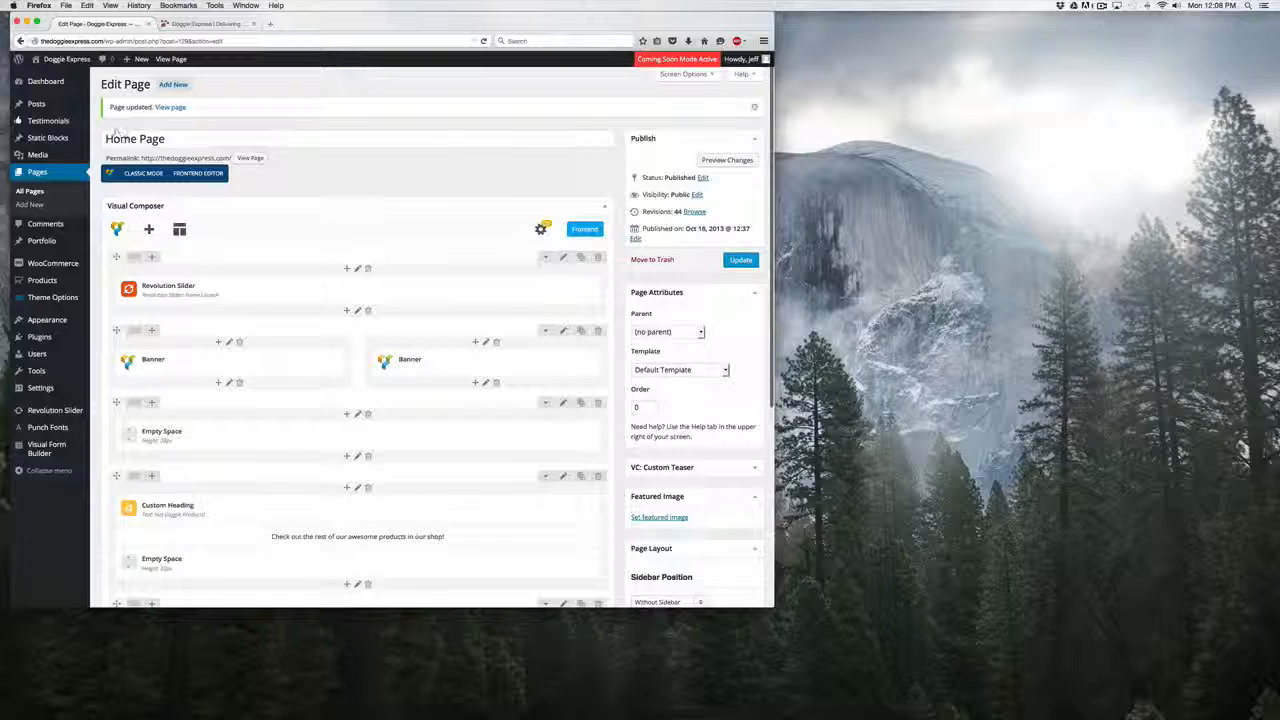
{"action": "left_click", "coordinate": [45, 283]}
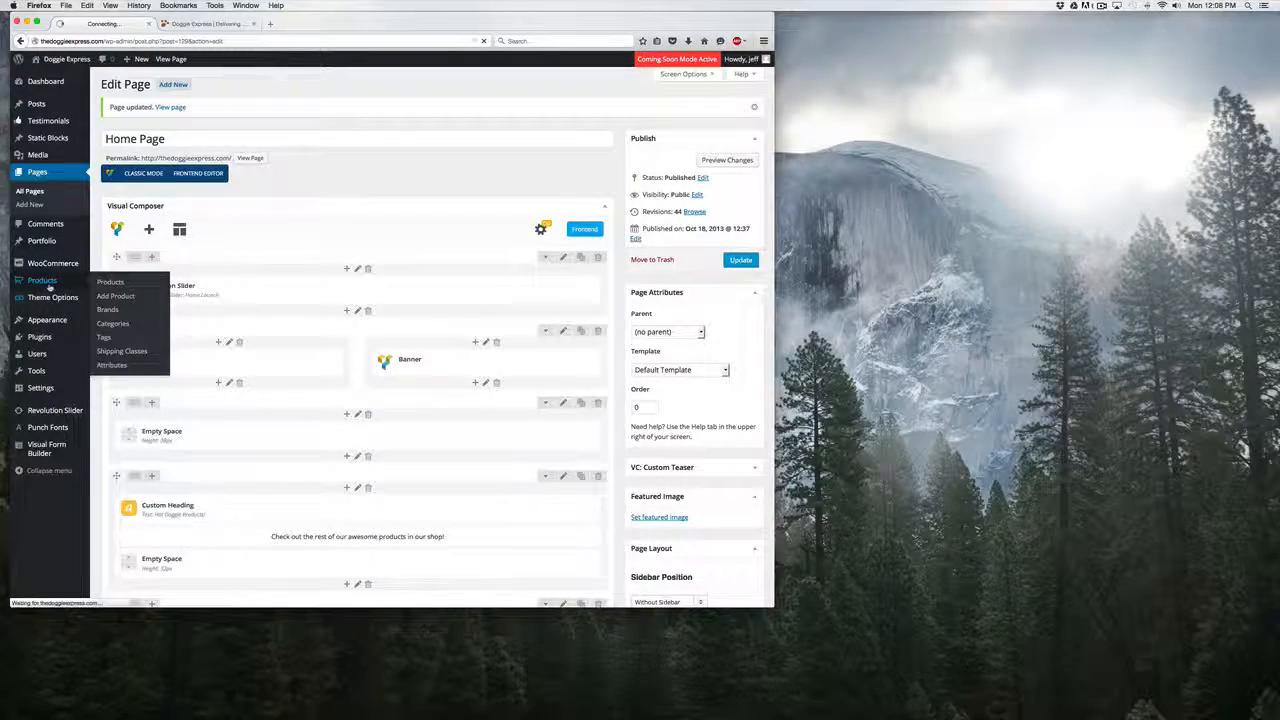
{"action": "scroll", "coordinate": [266, 313], "scroll_direction": "down", "scroll_amount": 5}
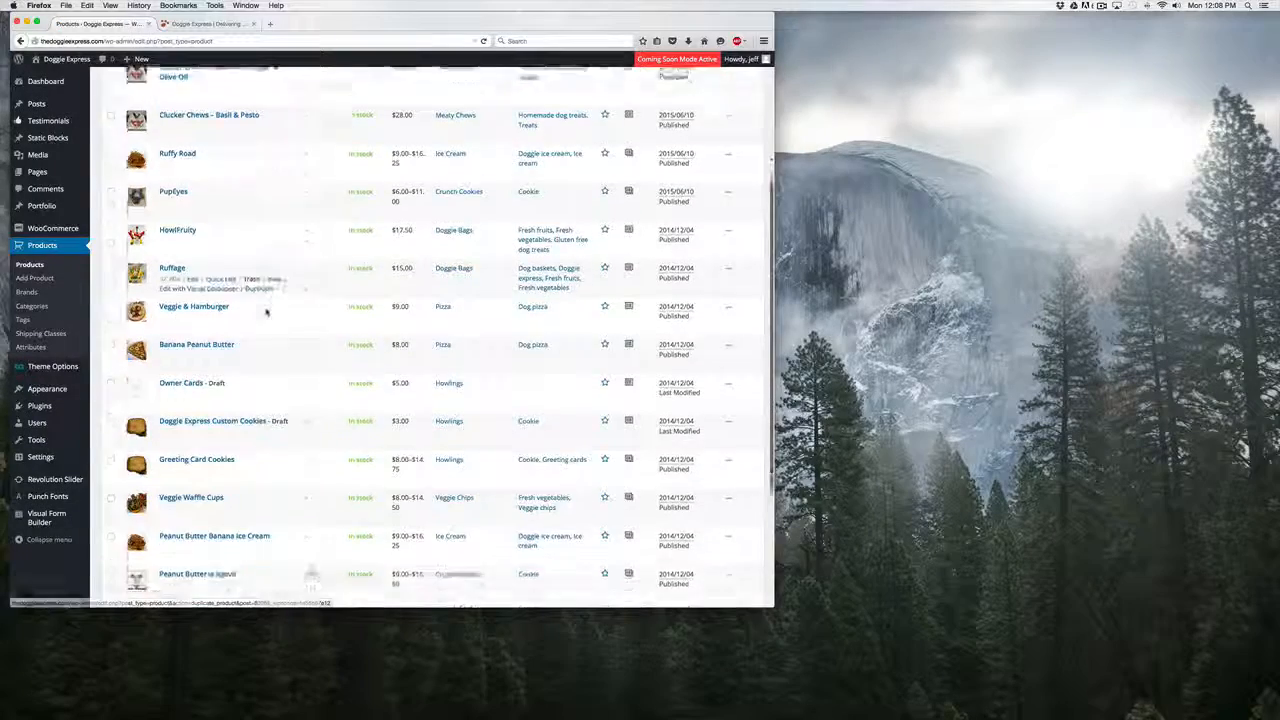
{"action": "scroll", "coordinate": [266, 313], "scroll_direction": "down", "scroll_amount": 4}
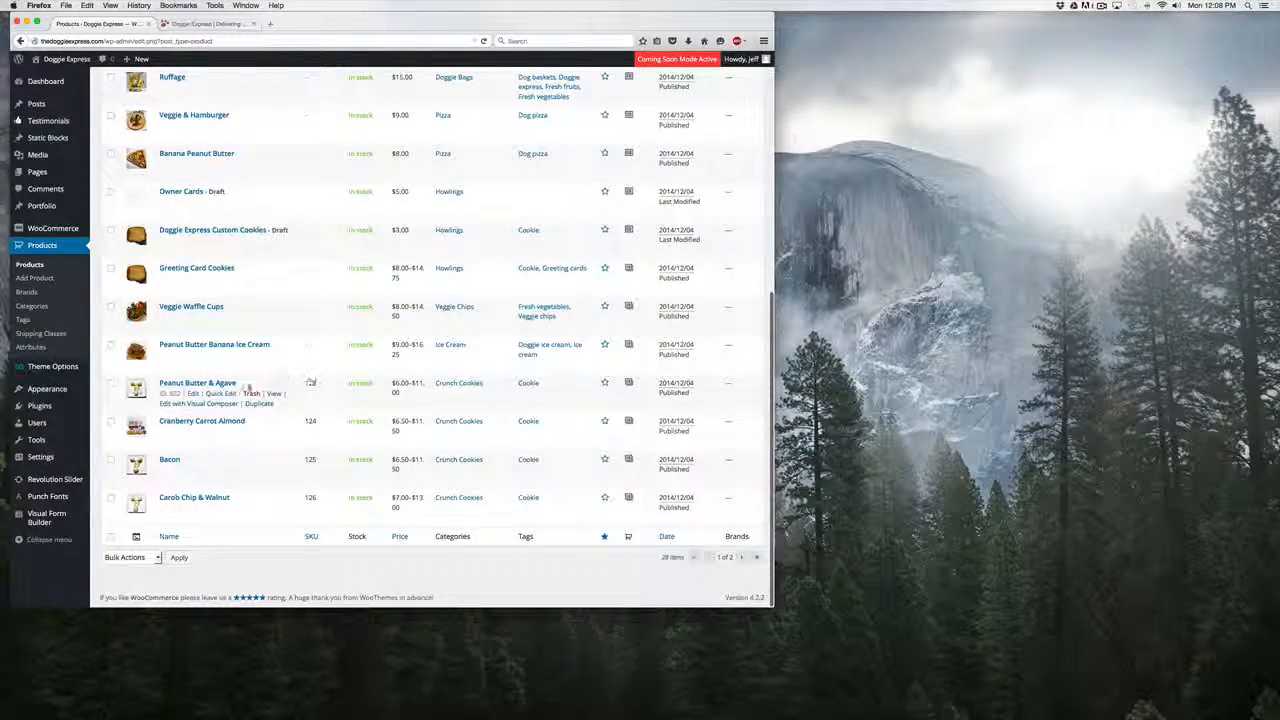
{"action": "left_click", "coordinate": [205, 386]}
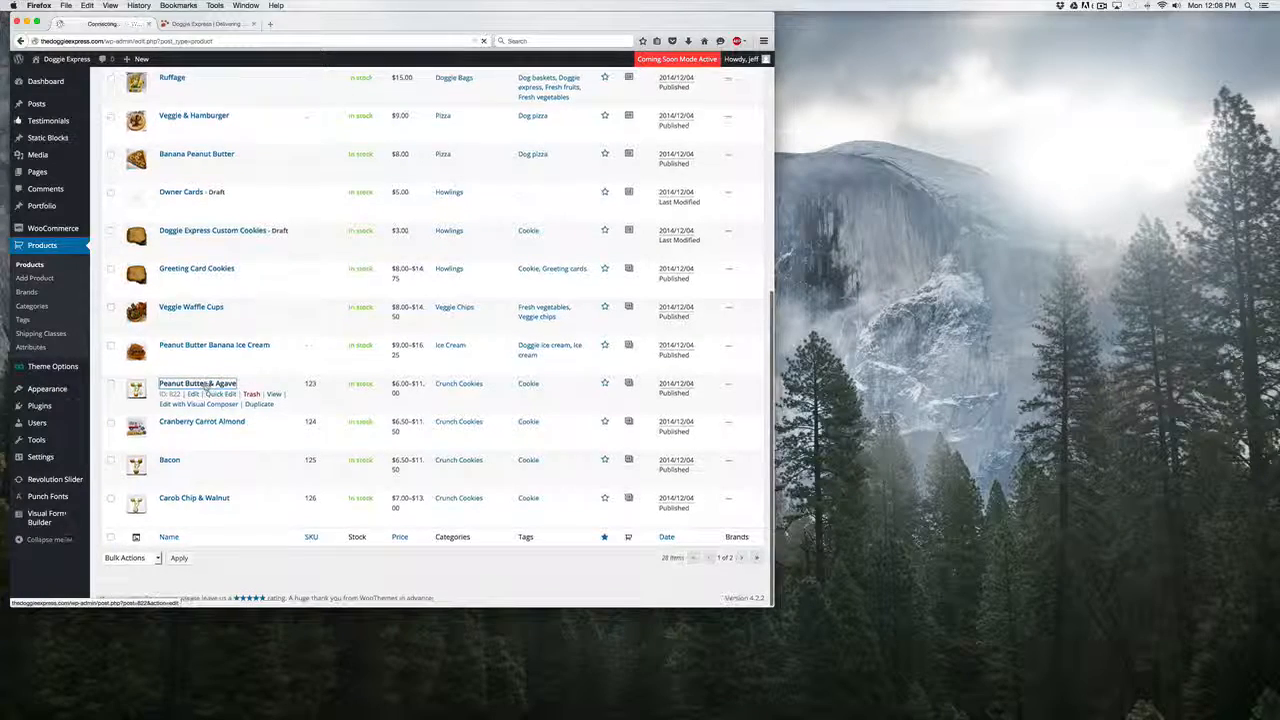